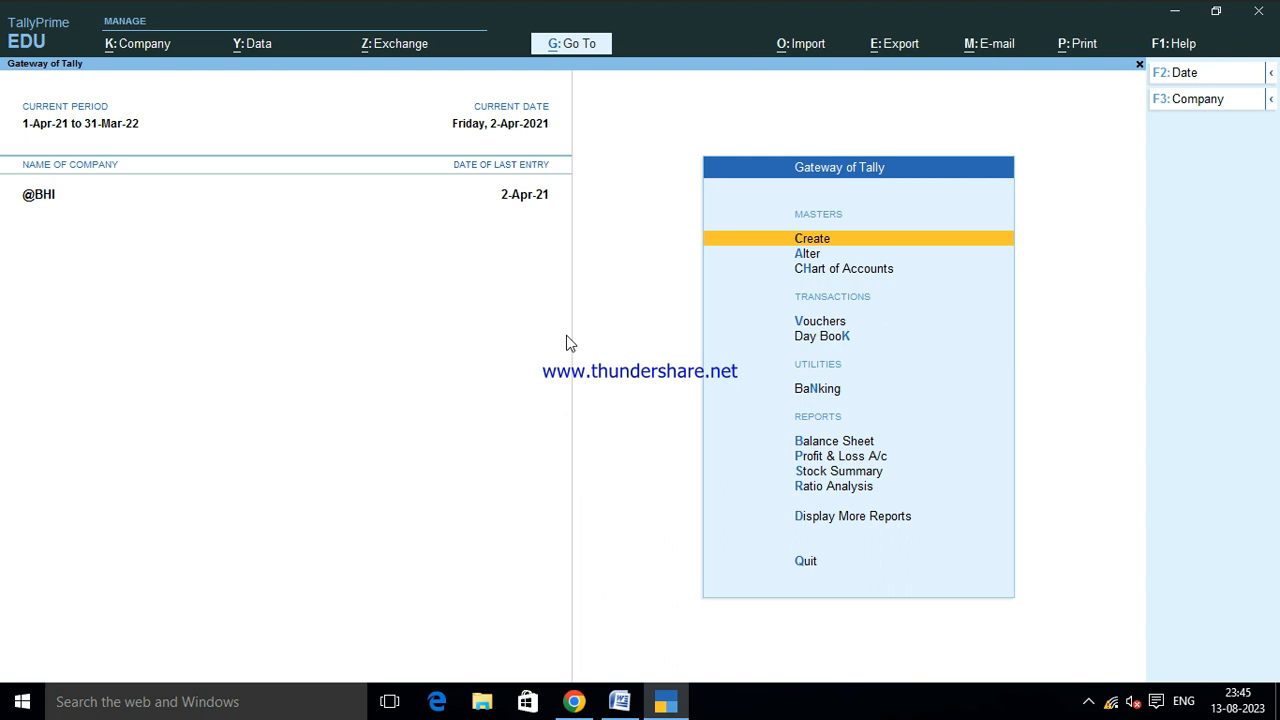
- Start a new sales voucher for the party SONI TRADERS, leaving the dispatch details blank
key(v)
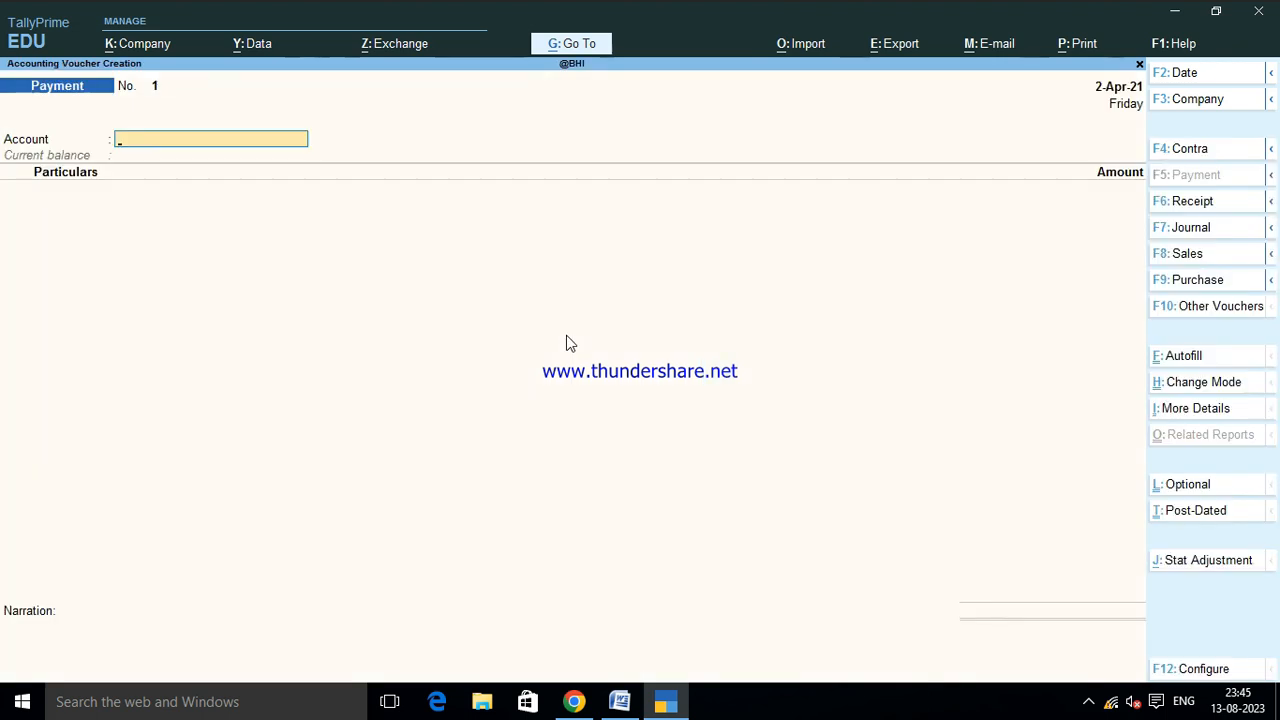
key(F8)
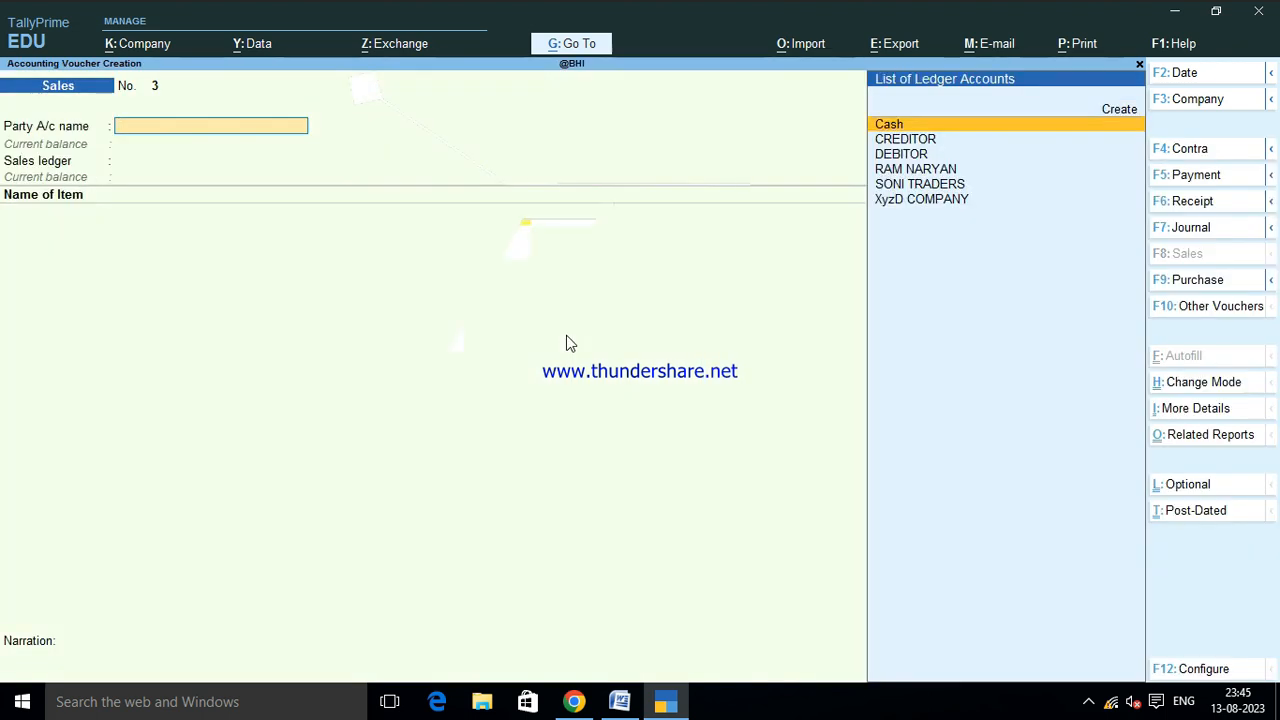
key(Down)
key(Down)
key(Down)
key(Down)
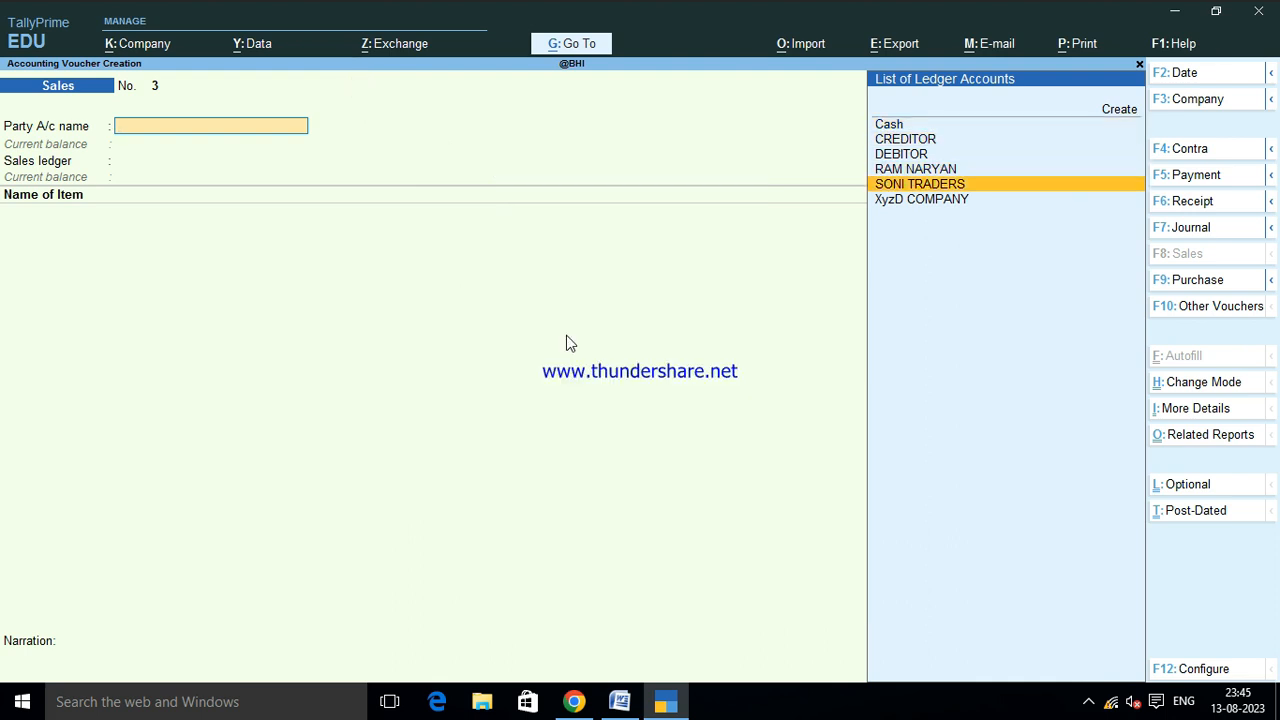
key(Return)
key(Return)
key(Return)
key(Return)
key(Return)
key(Return)
key(Return)
key(Return)
key(Return)
key(Return)
key(Return)
key(Return)
key(Return)
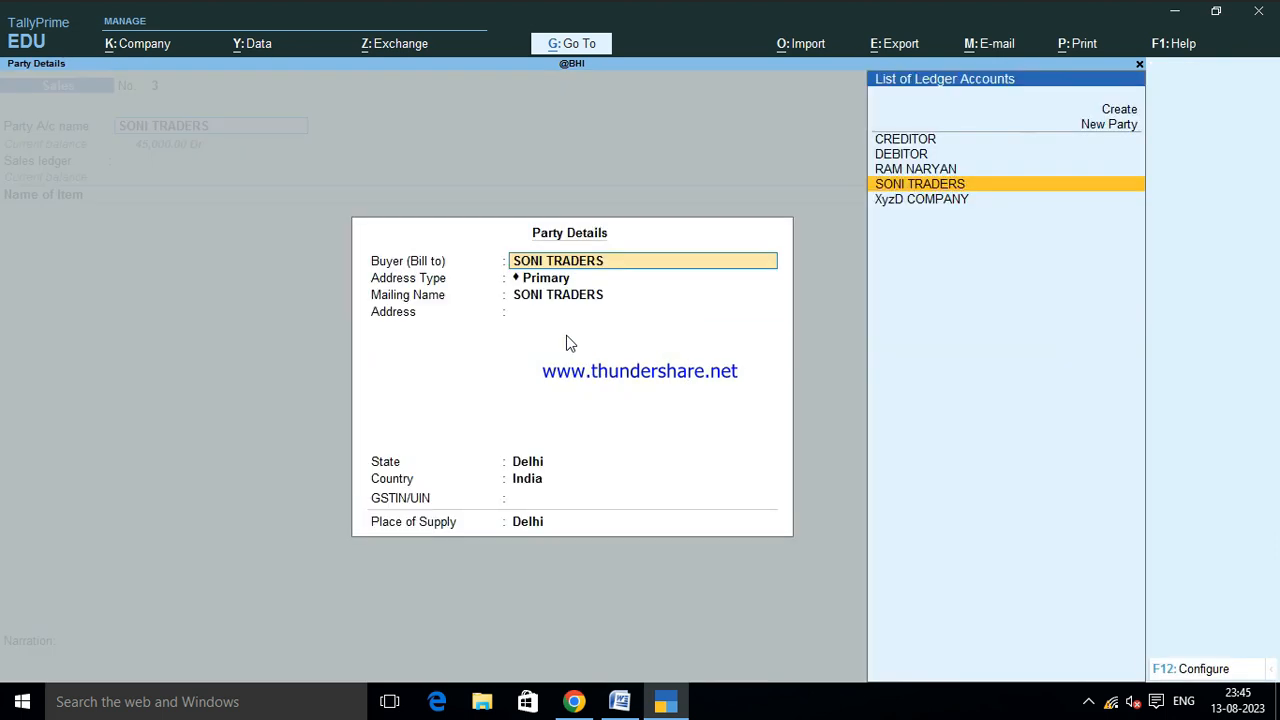
- Accept the default party details of the sales voucher and choose SALES as the sales ledger
key(Return)
key(Return)
key(Return)
key(Down)
key(Return)
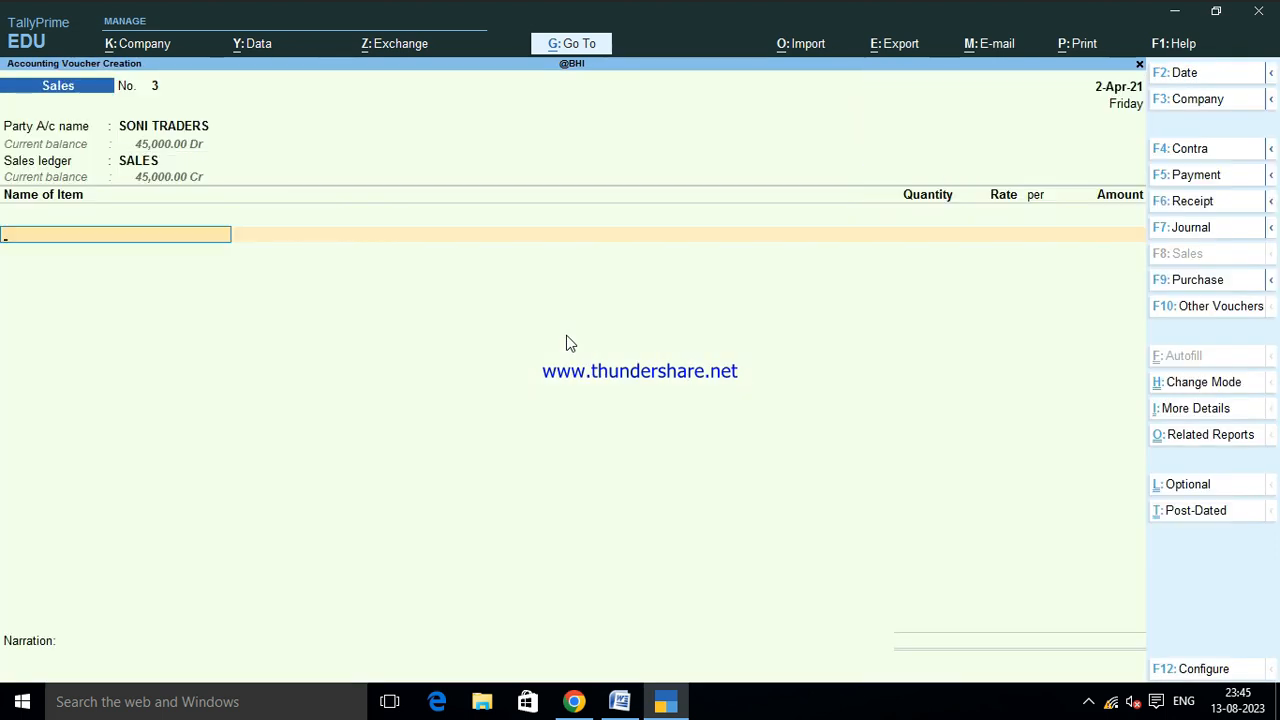
- Switch to the Word document and check the printer rate and quantity in Question 1
key(alt+Tab)
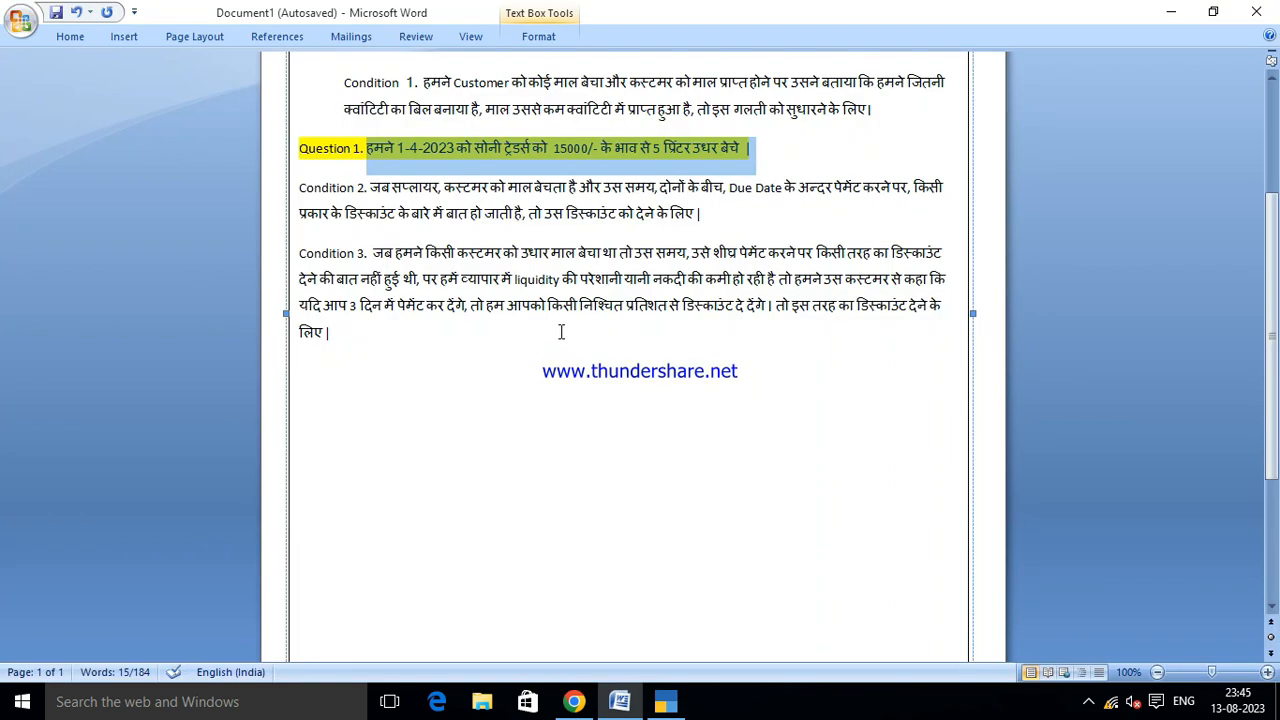
click(510, 160)
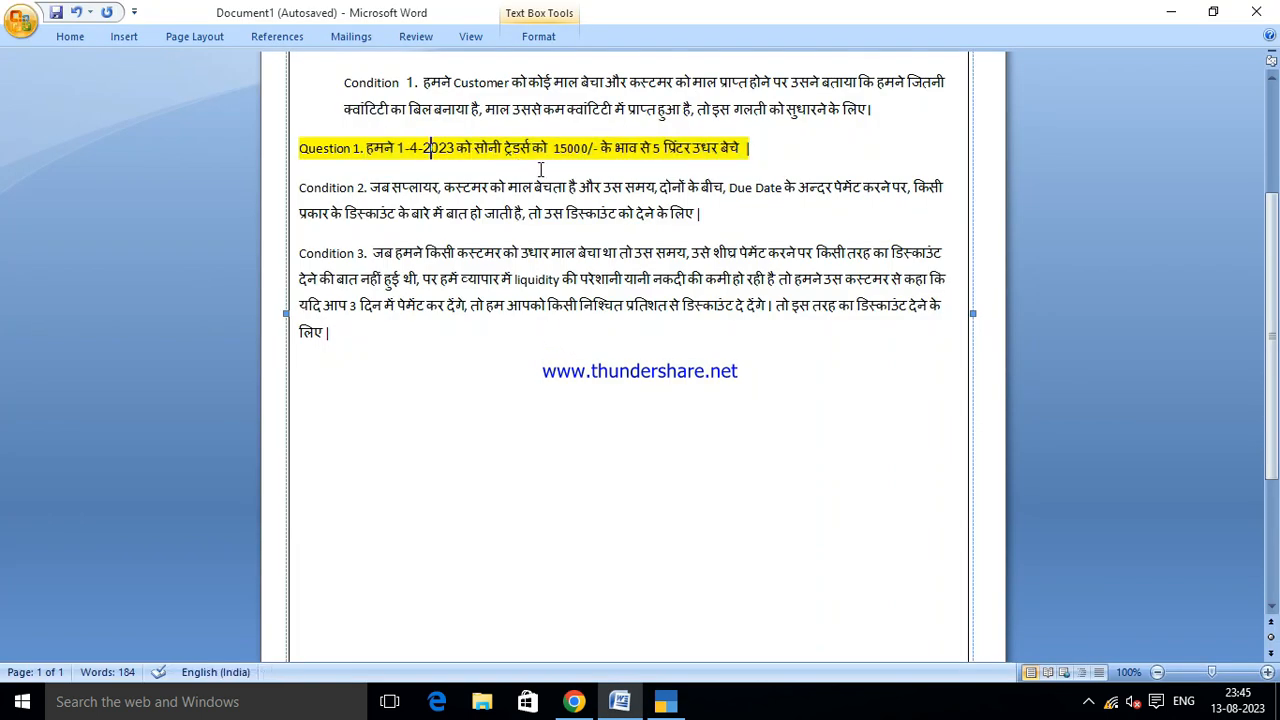
drag(651, 150, 660, 168)
- Switch back to TallyPrime and add 5 PCS of PRINTER at a rate of 15,000 to the sales voucher
key(alt+Tab)
key(Down)
key(Down)
key(Down)
key(Down)
key(Down)
key(Down)
key(Down)
key(Down)
key(Return)
text(5)
key(Return)
key(Return)
key(Return)
key(Return)
key(Return)
key(Return)
key(Return)
key(Return)
key(Return)
key(Return)
- Set Provide GST/e-Way Bill/e-Invoice details to No and save the sales voucher
key(BackSpace)
key(BackSpace)
key(BackSpace)
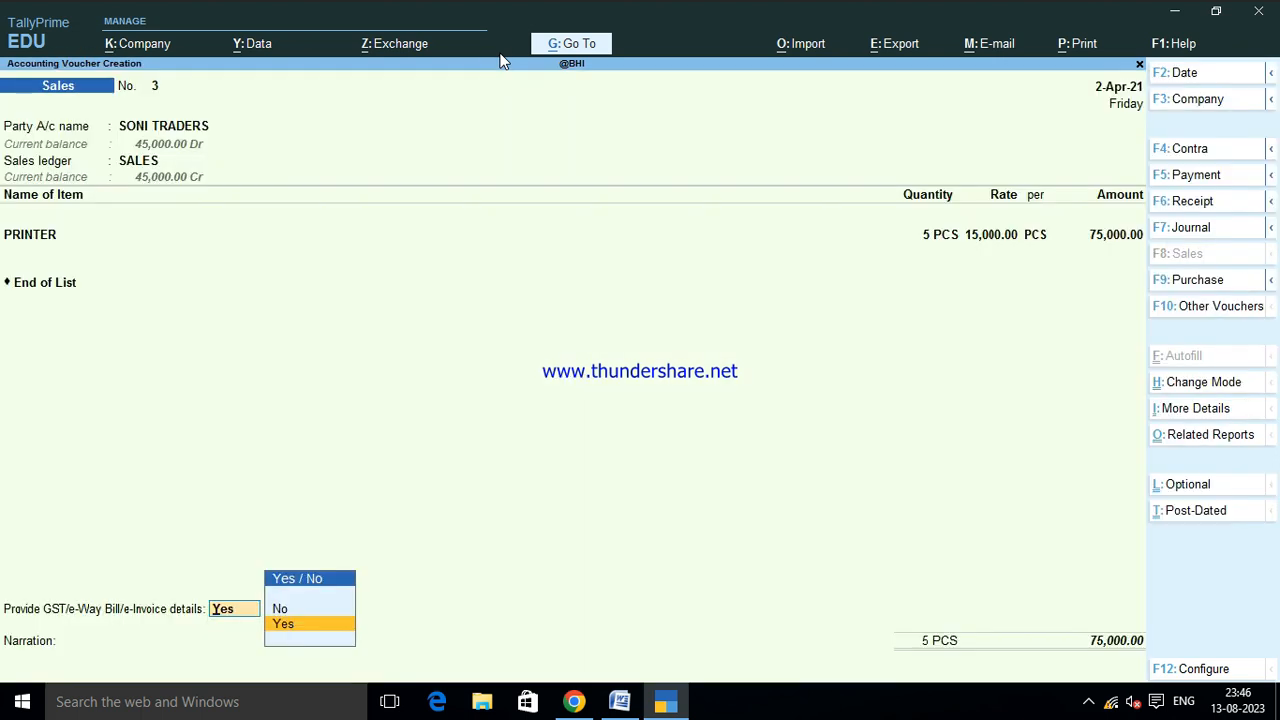
text(n)
key(Return)
key(Return)
key(Return)
key(Return)
key(Return)
key(n)
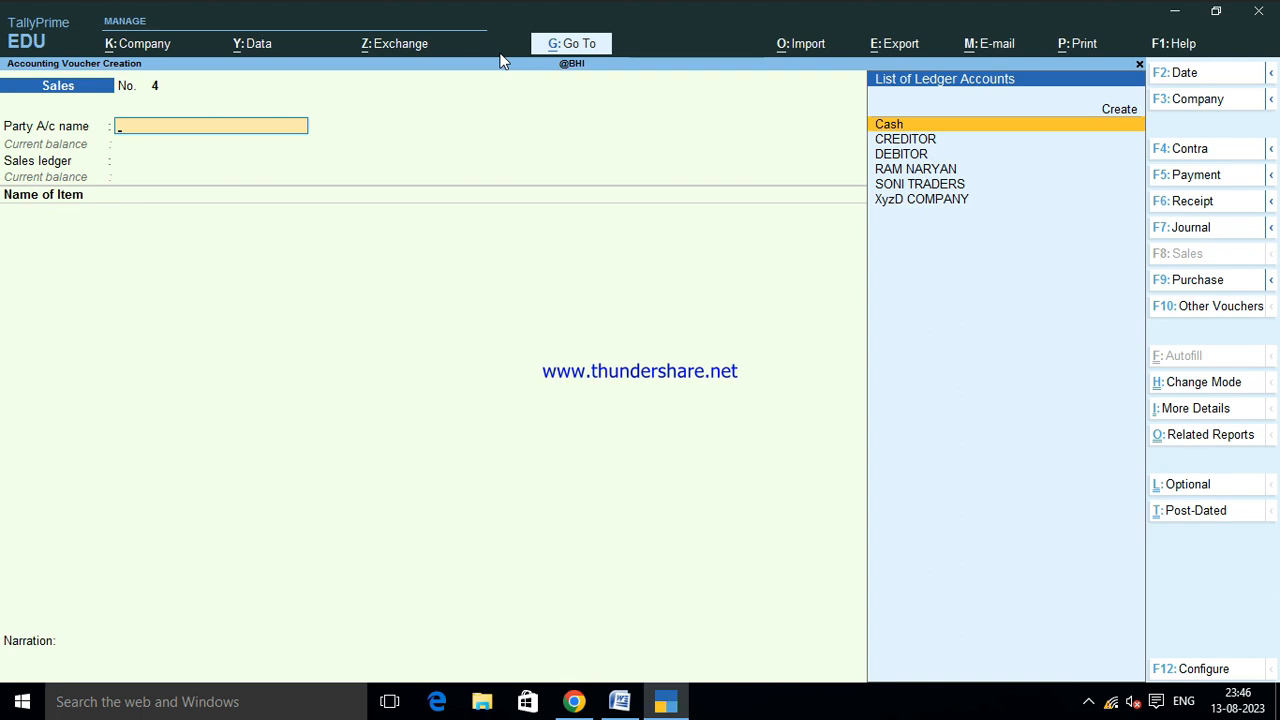
- Switch to the Word document and review Condition 1 and the number of printers sold in Question 1
click(620, 701)
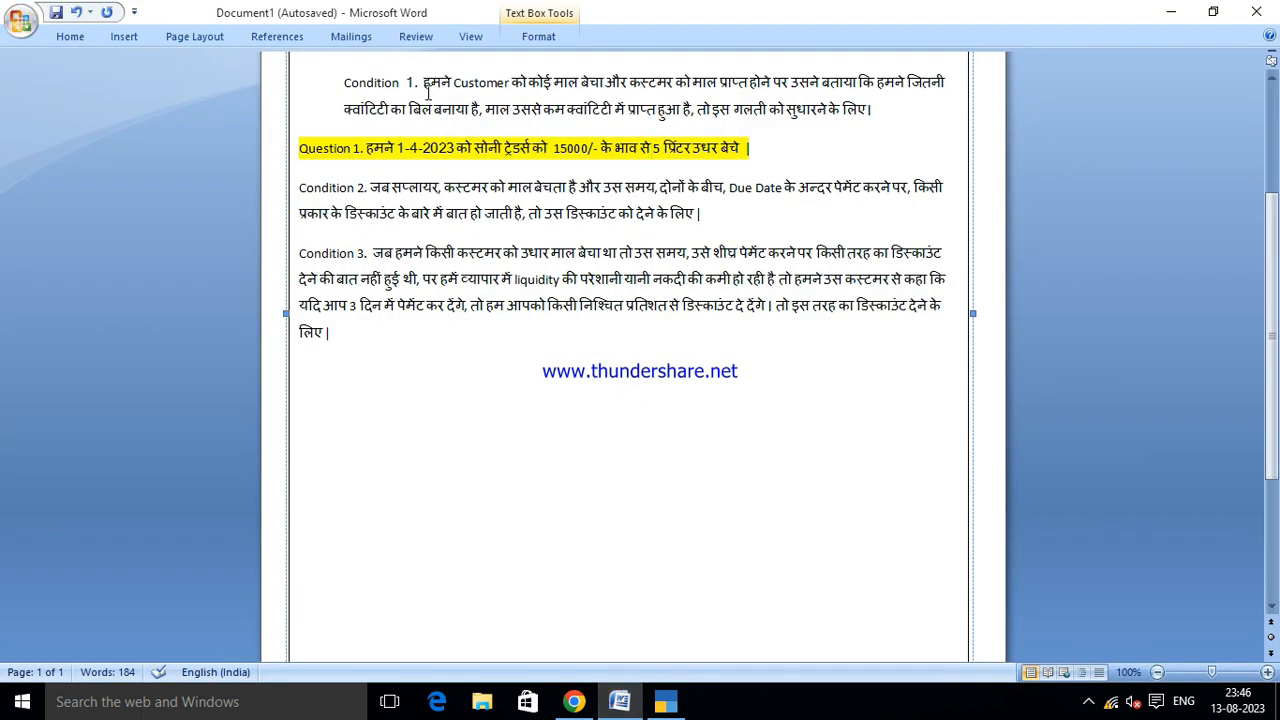
drag(424, 87, 860, 100)
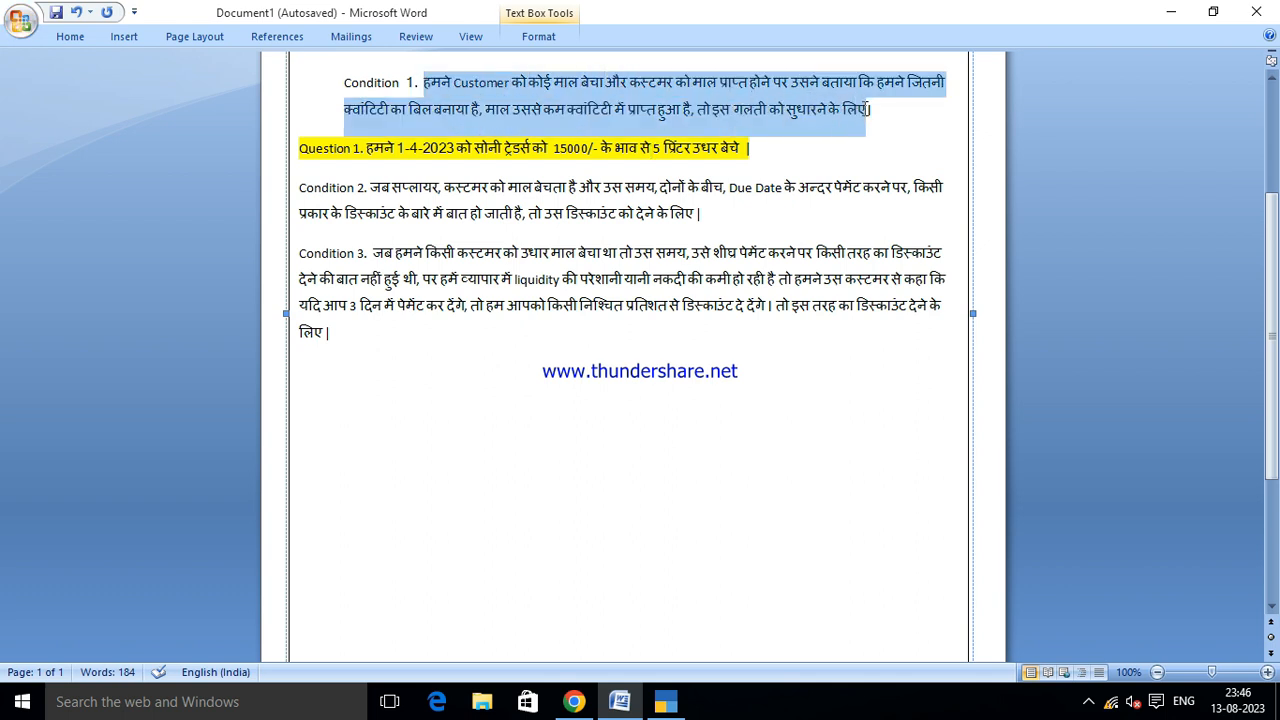
click(645, 88)
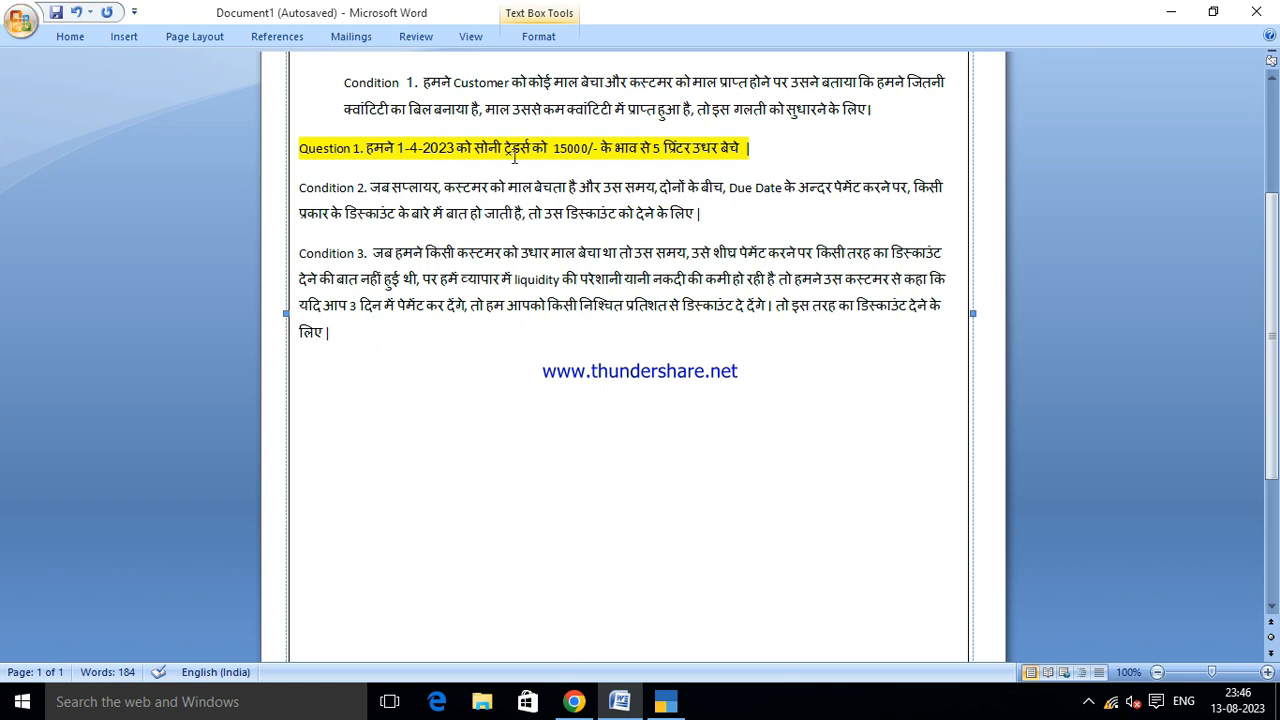
double_click(655, 148)
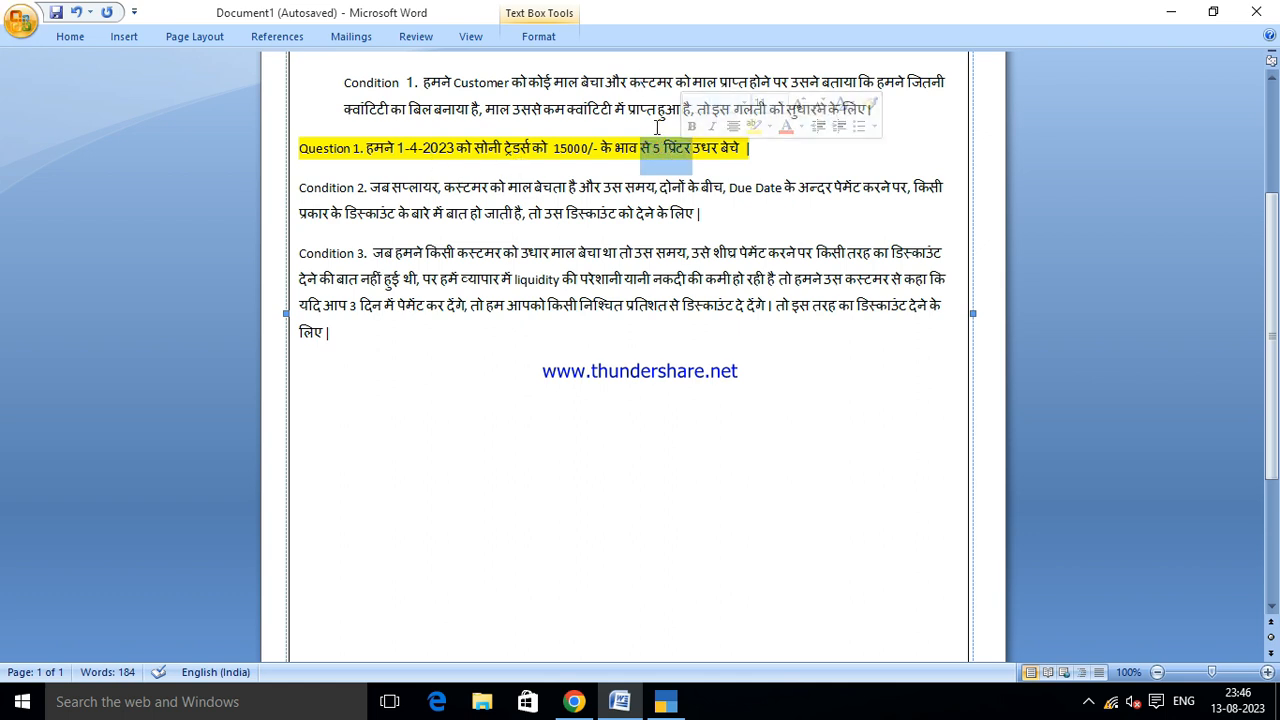
click(625, 110)
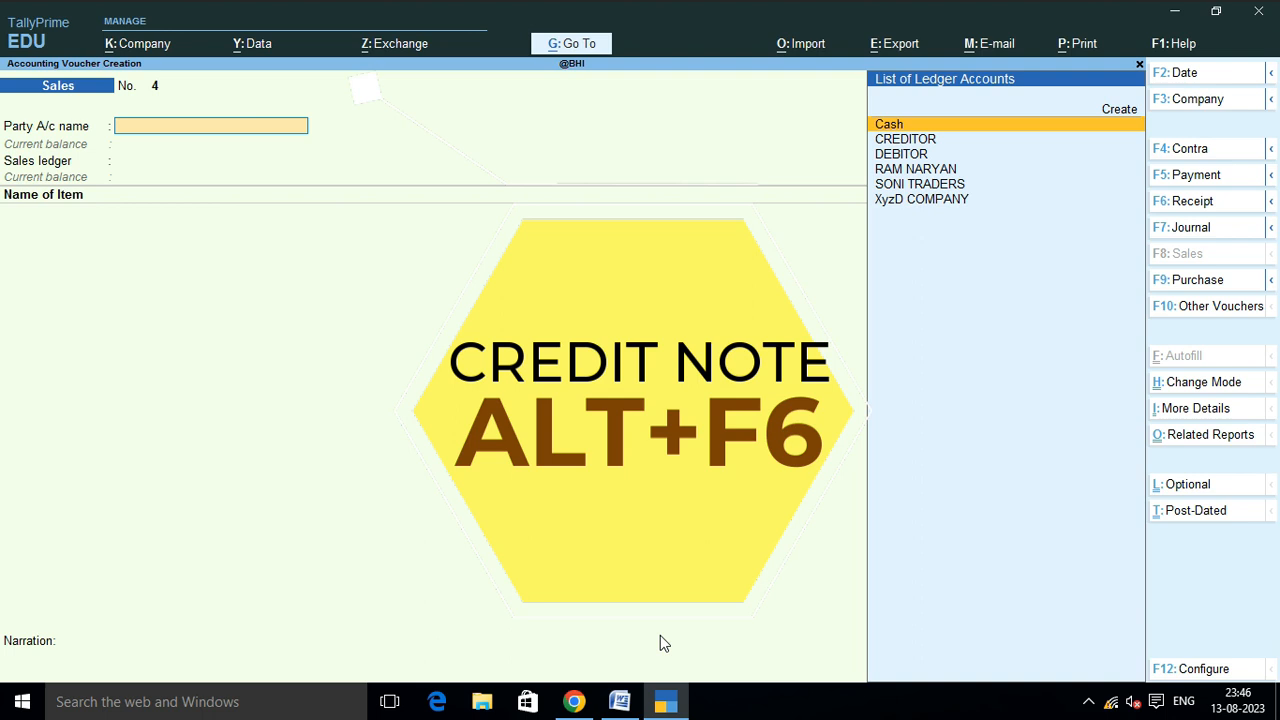
- In TallyPrime, start a credit note voucher for the party SONI TRADERS
key(alt+F6)
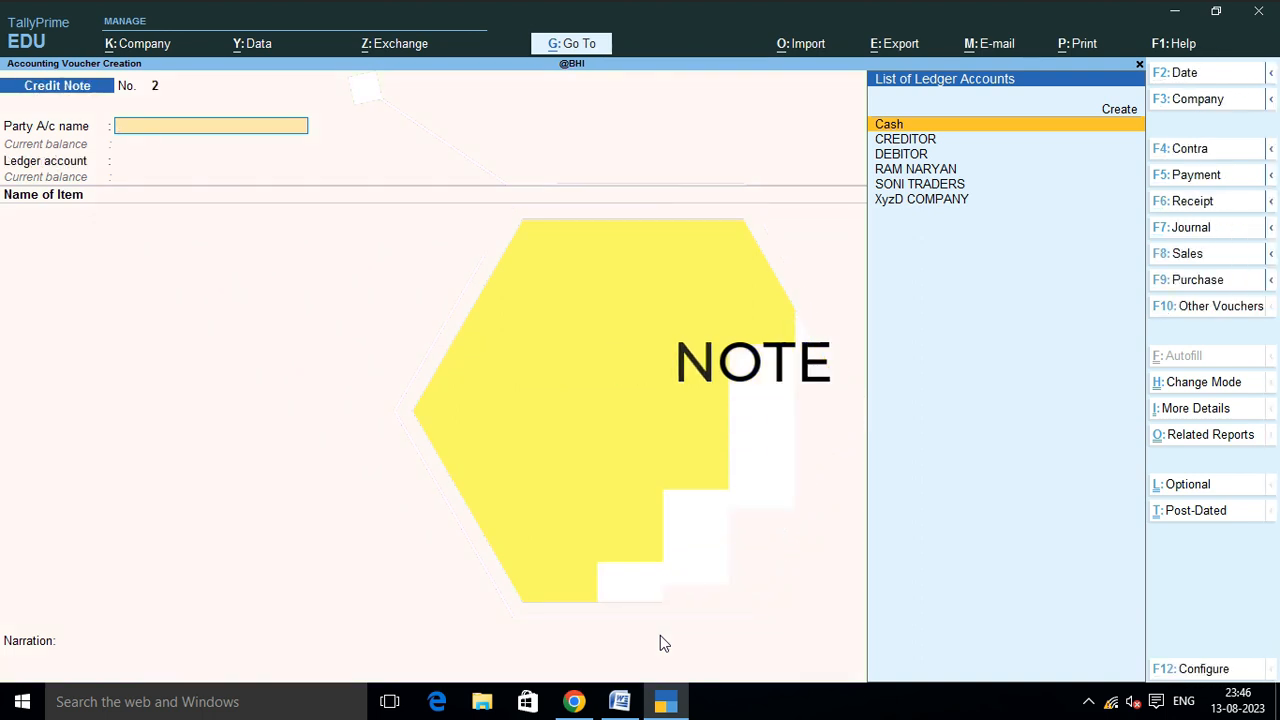
key(Down)
key(Down)
key(Down)
key(Down)
key(Return)
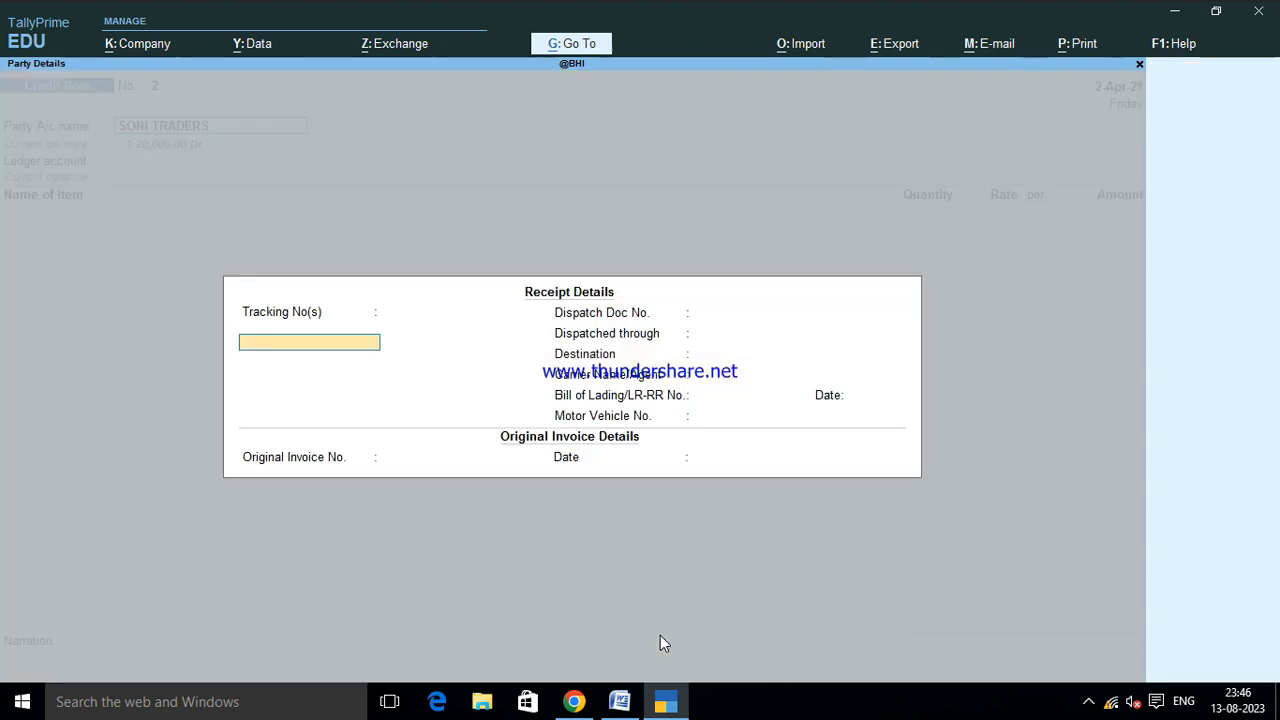
- Leave the receipt details blank and enter original invoice number 1 with the date 1-Apr-21
key(Return)
key(Return)
key(Return)
key(Return)
key(Return)
key(Return)
key(Return)
key(Return)
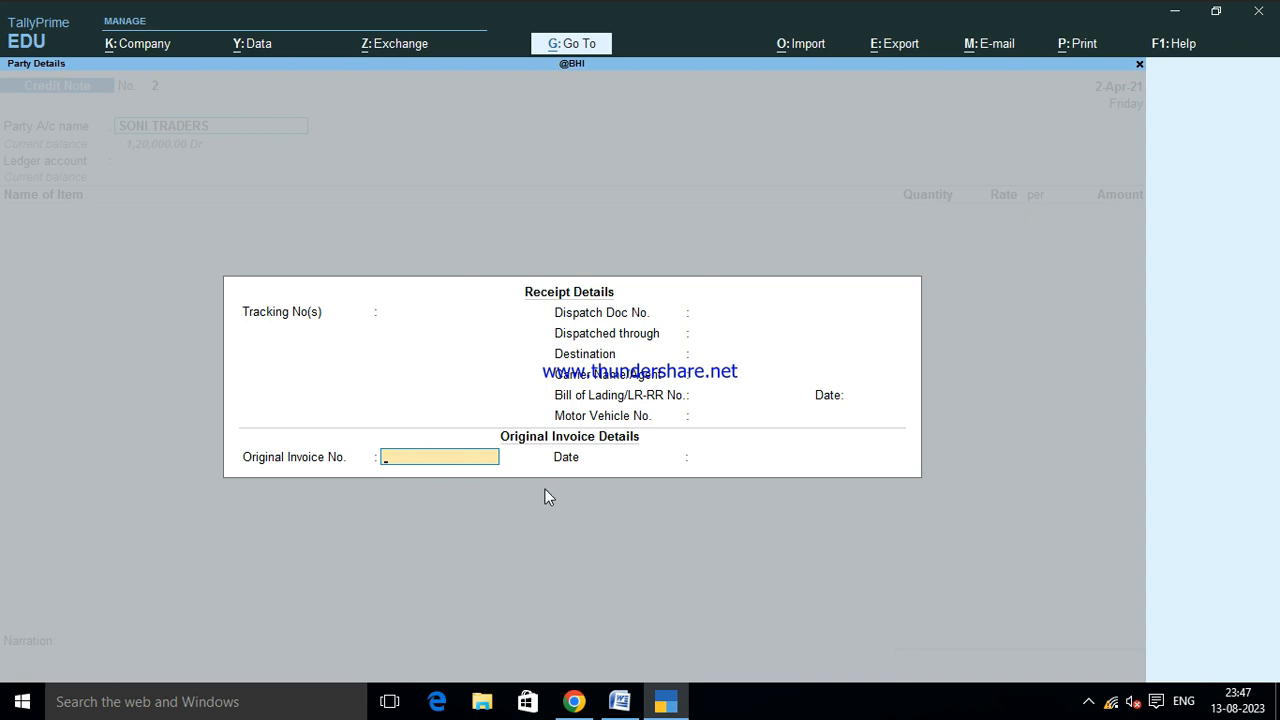
text(1)
key(Return)
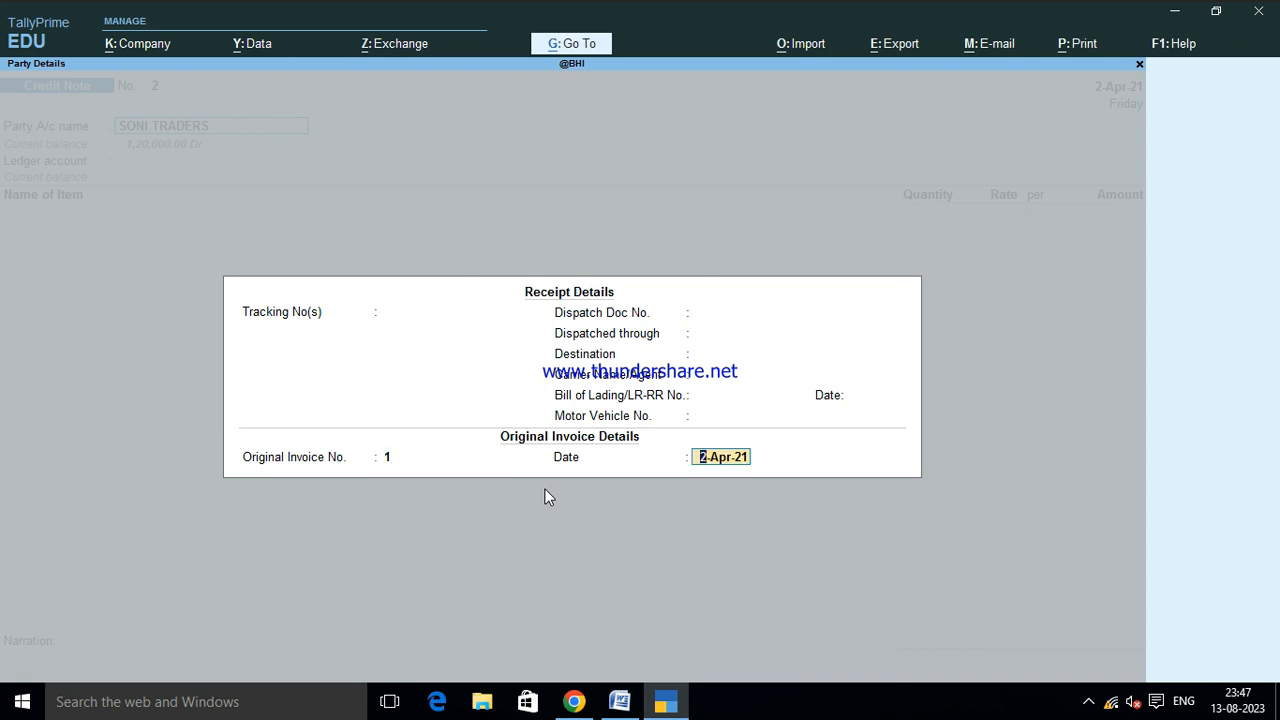
text(1)
key(Return)
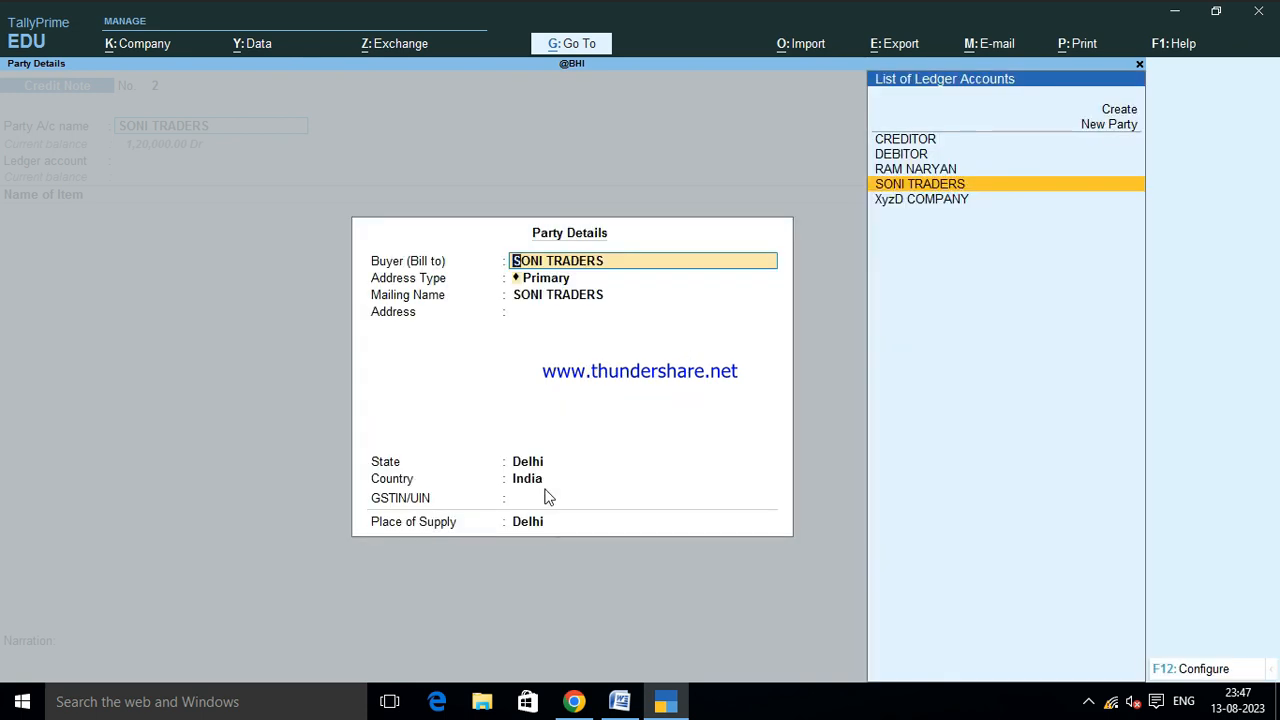
- Accept the default party details of the credit note and choose SALES as the ledger account
key(Return)
key(Return)
key(Return)
key(Return)
key(Return)
key(Return)
key(Return)
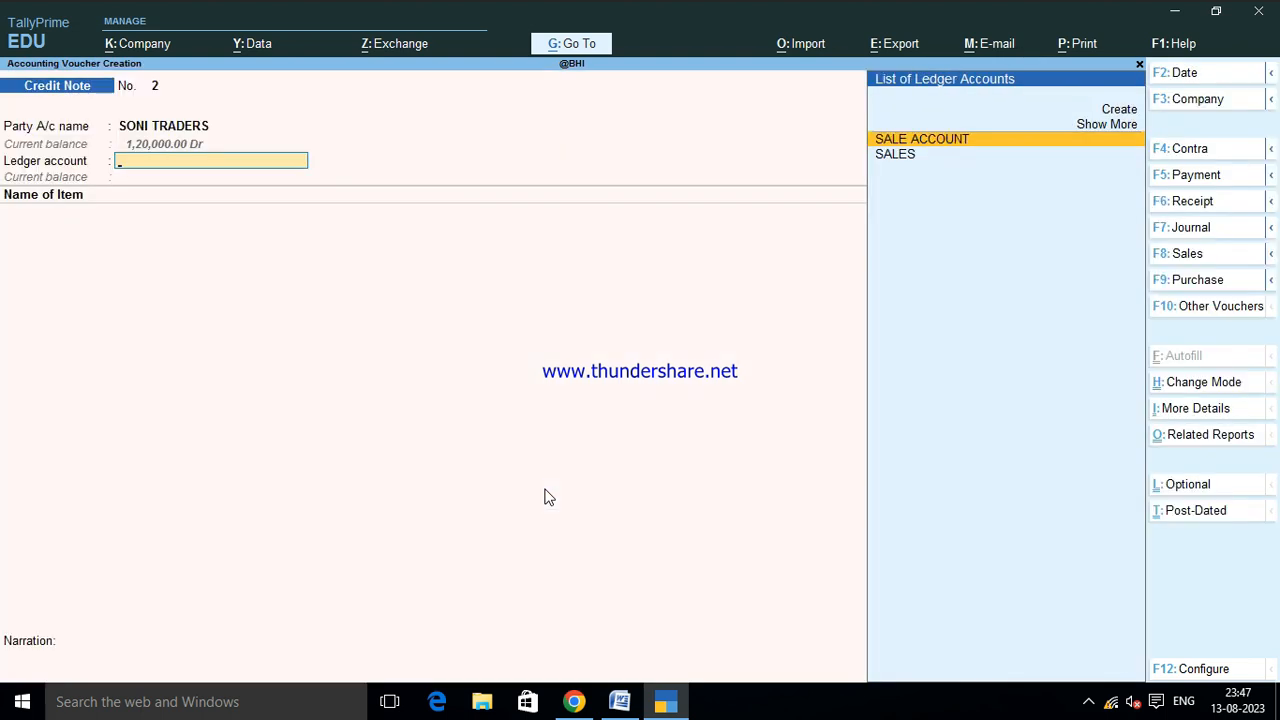
key(Down)
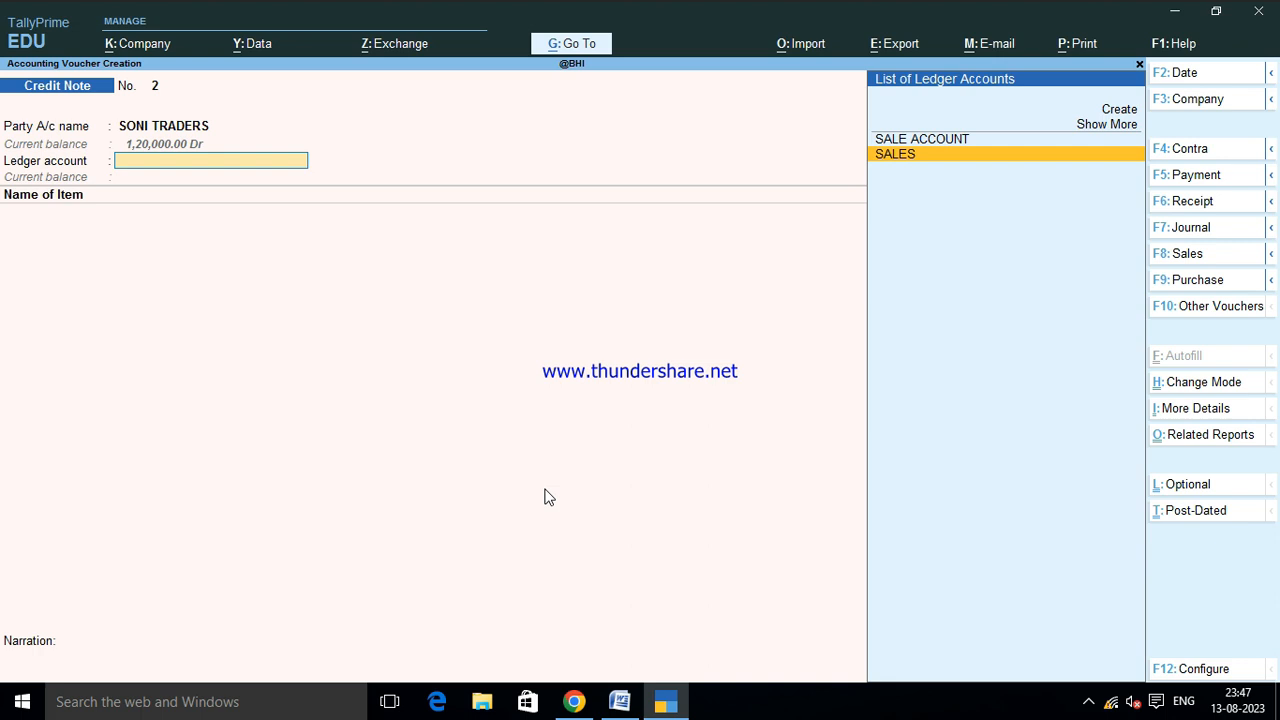
key(Return)
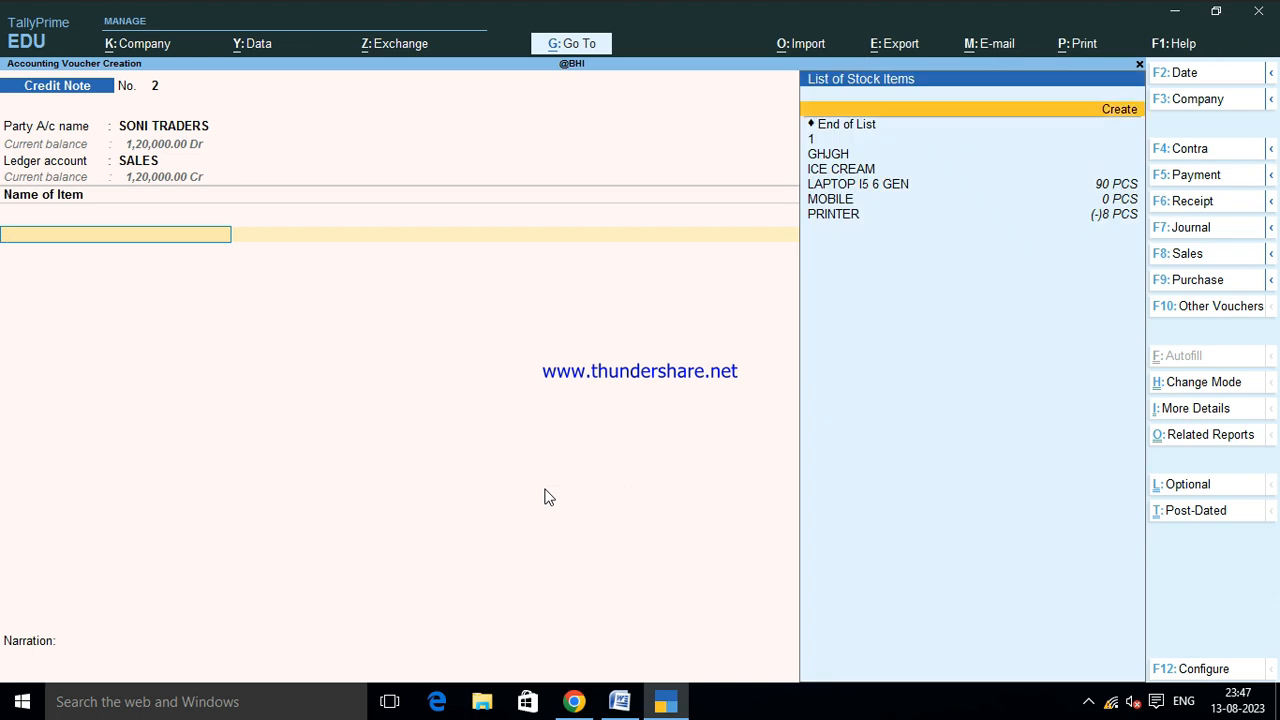
- Add 2 PCS of PRINTER at the rate of 15,000 to the credit note
key(Down)
key(Down)
key(Down)
key(Down)
key(Down)
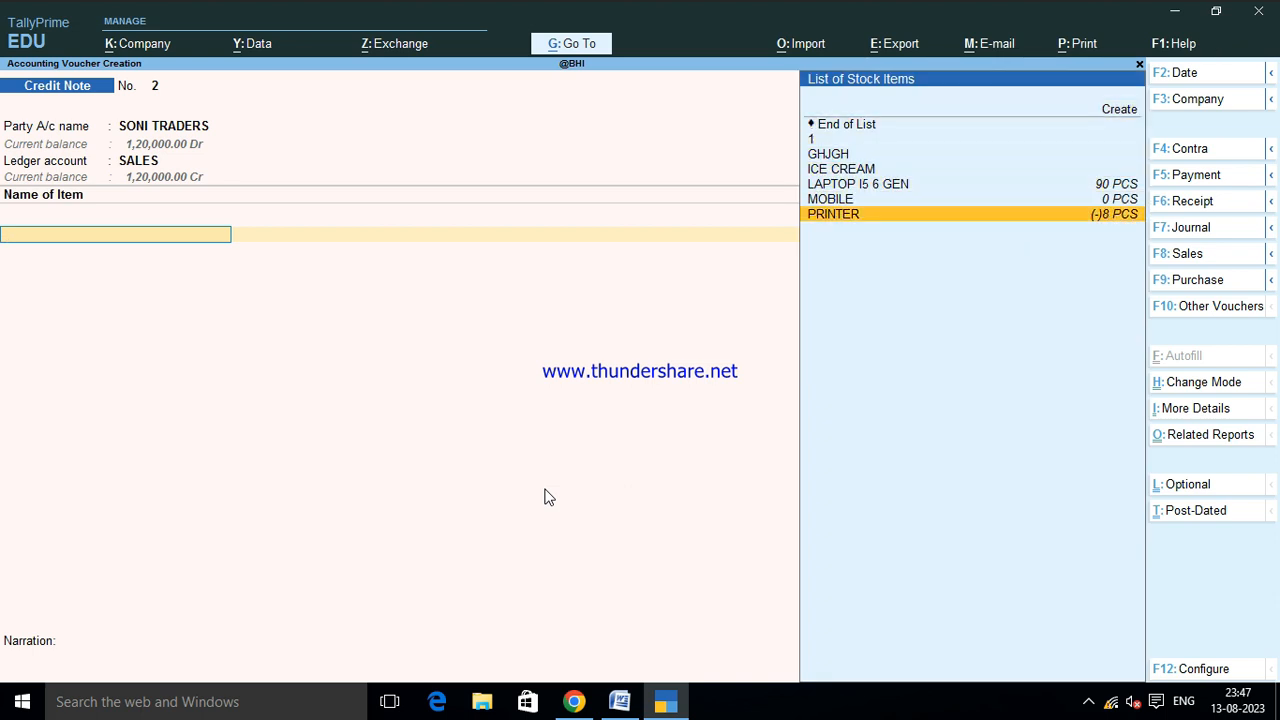
key(Return)
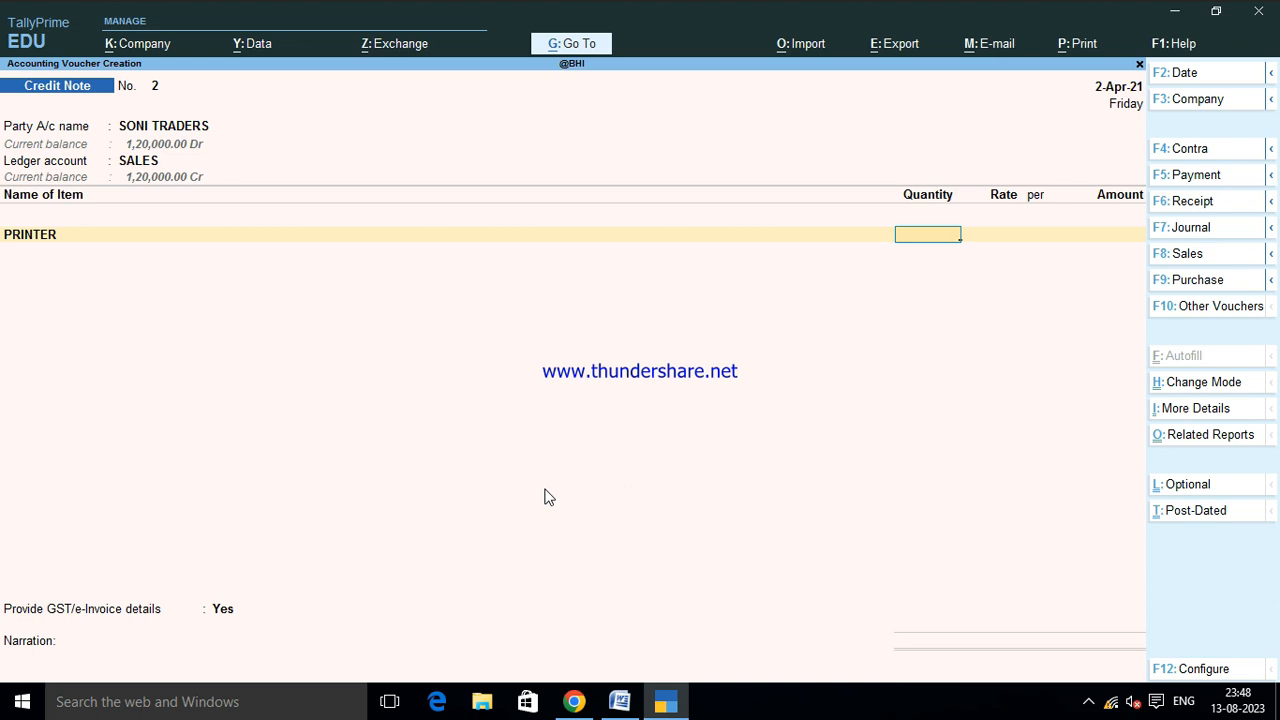
text(2)
key(Return)
key(Return)
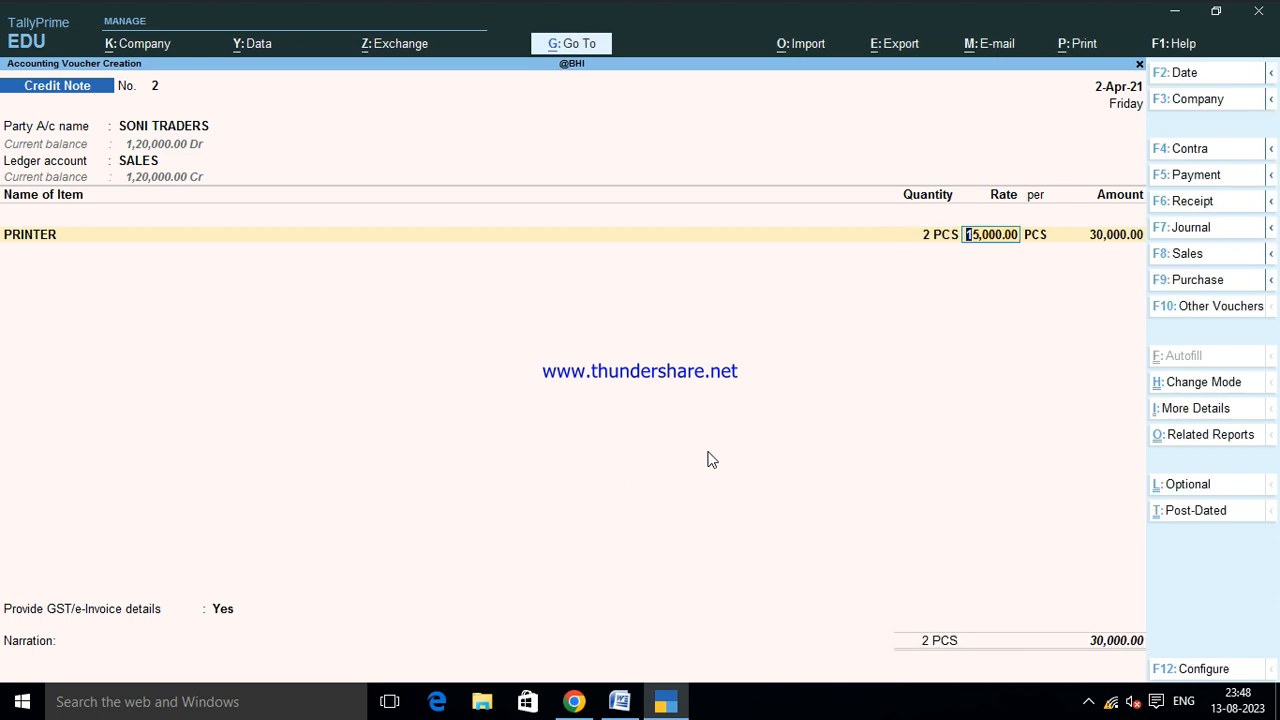
key(Return)
key(Return)
key(Return)
key(Return)
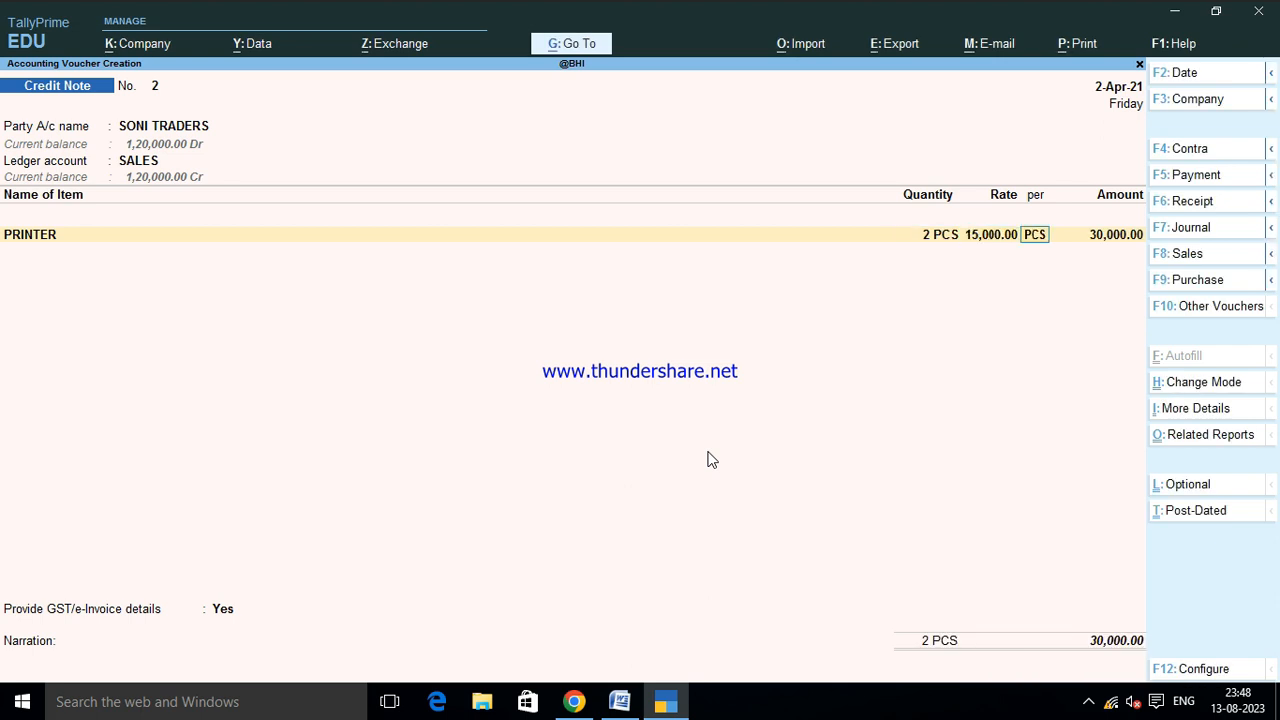
- Set Provide GST/e-Invoice details to No and save the credit note without generating an e-Invoice
key(Return)
key(Return)
key(Return)
key(Return)
key(Return)
key(Return)
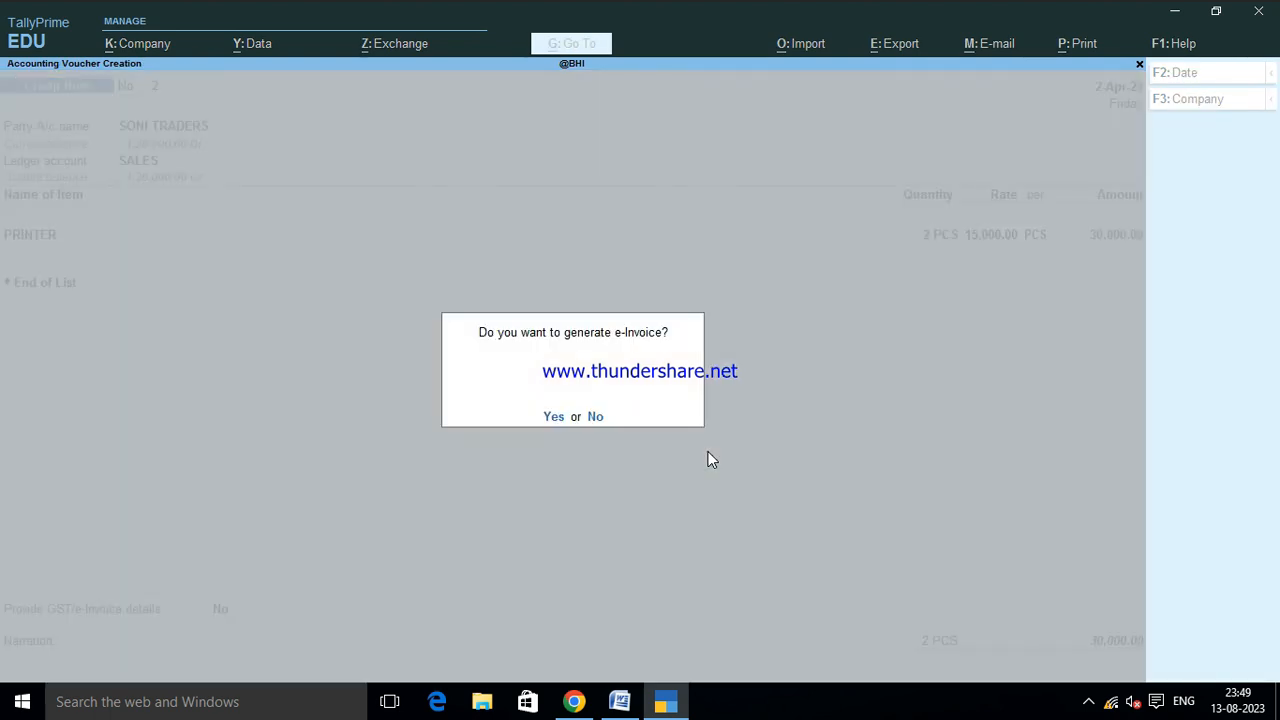
key(n)
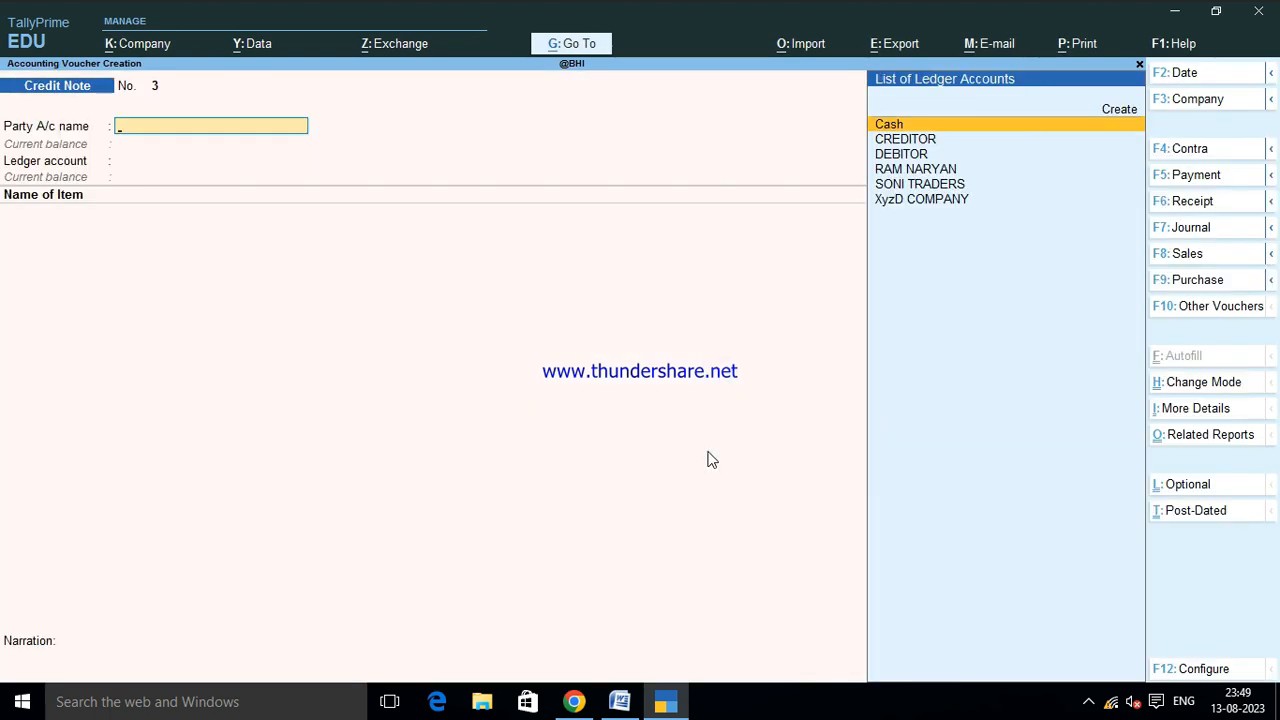
- Leave voucher entry and open the monthly summary of PRINTER from the Stock Summary
key(Escape)
key(y)
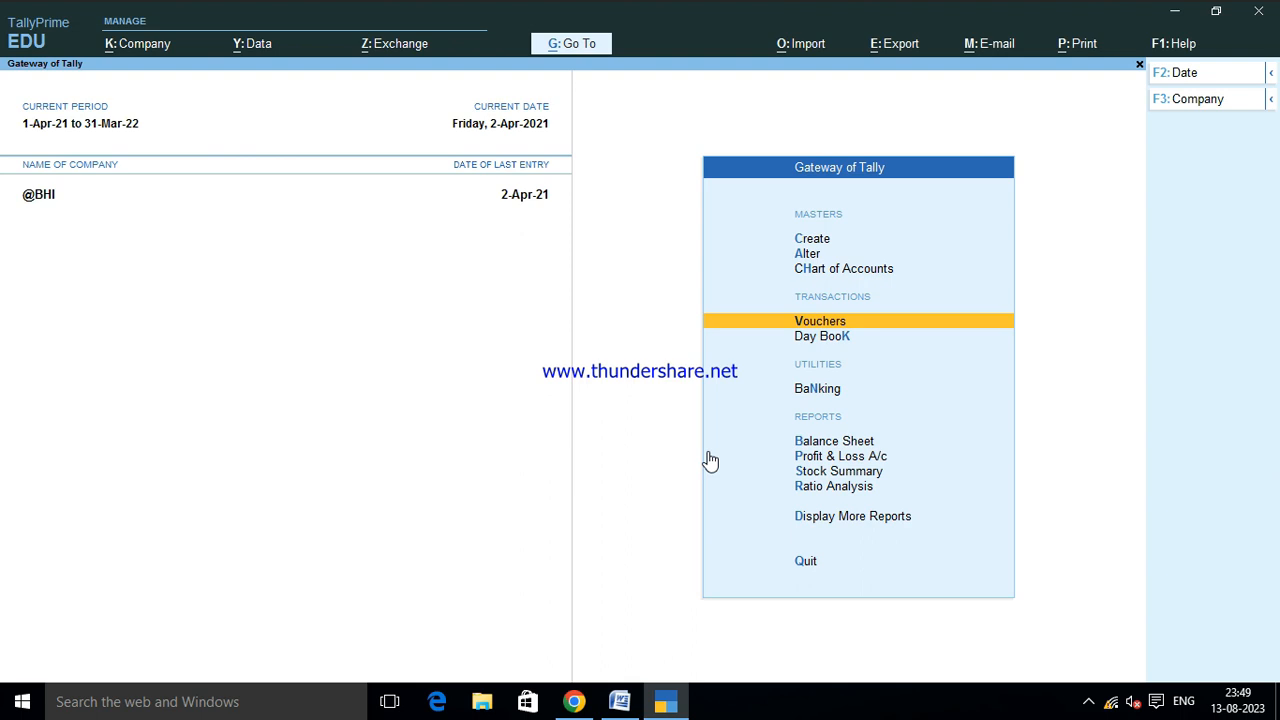
key(Down)
key(Down)
key(Down)
key(Down)
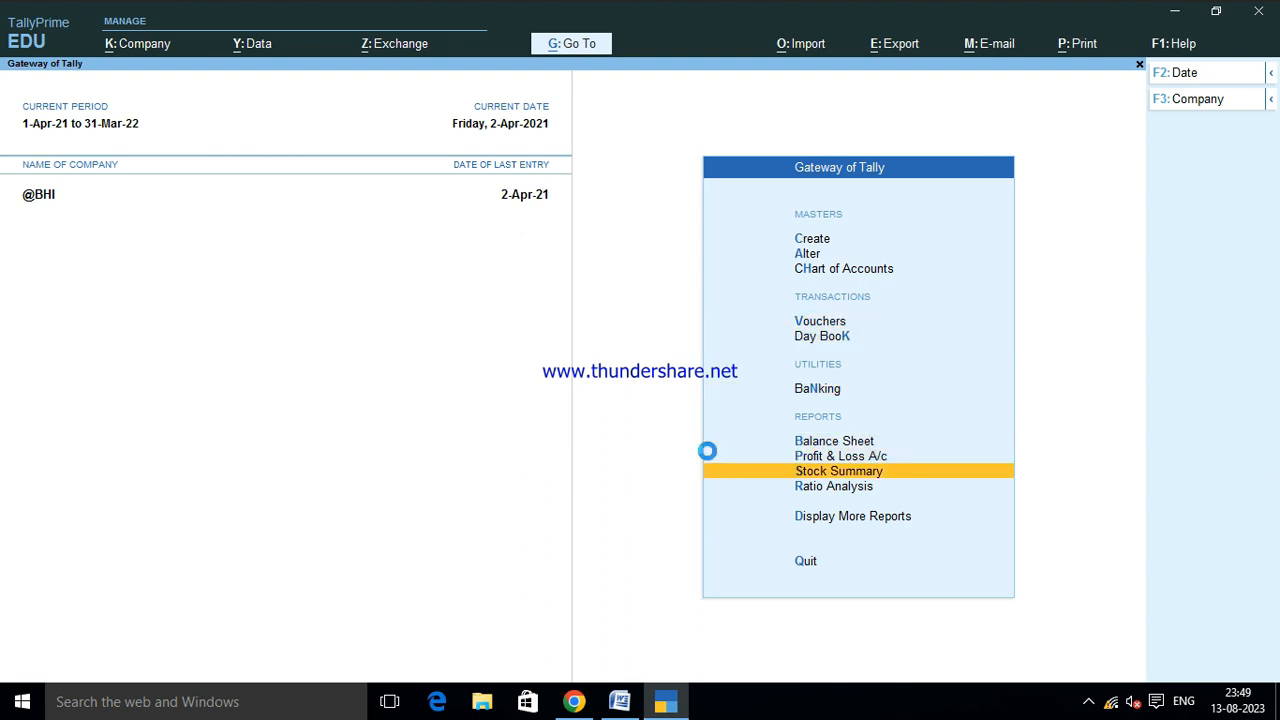
key(Down)
key(Return)
key(Down)
key(Return)
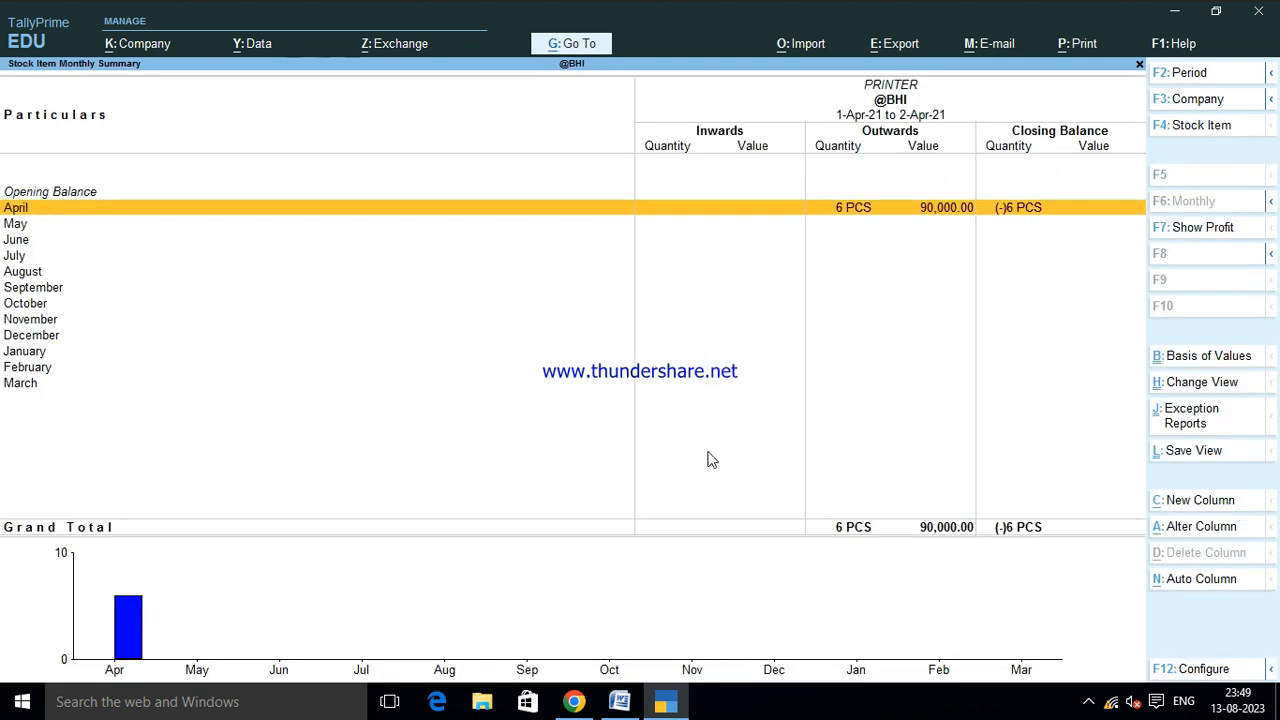
- Open the April vouchers of PRINTER and examine the sales and credit note entries for SONI TRADERS
key(Return)
key(Down)
key(Down)
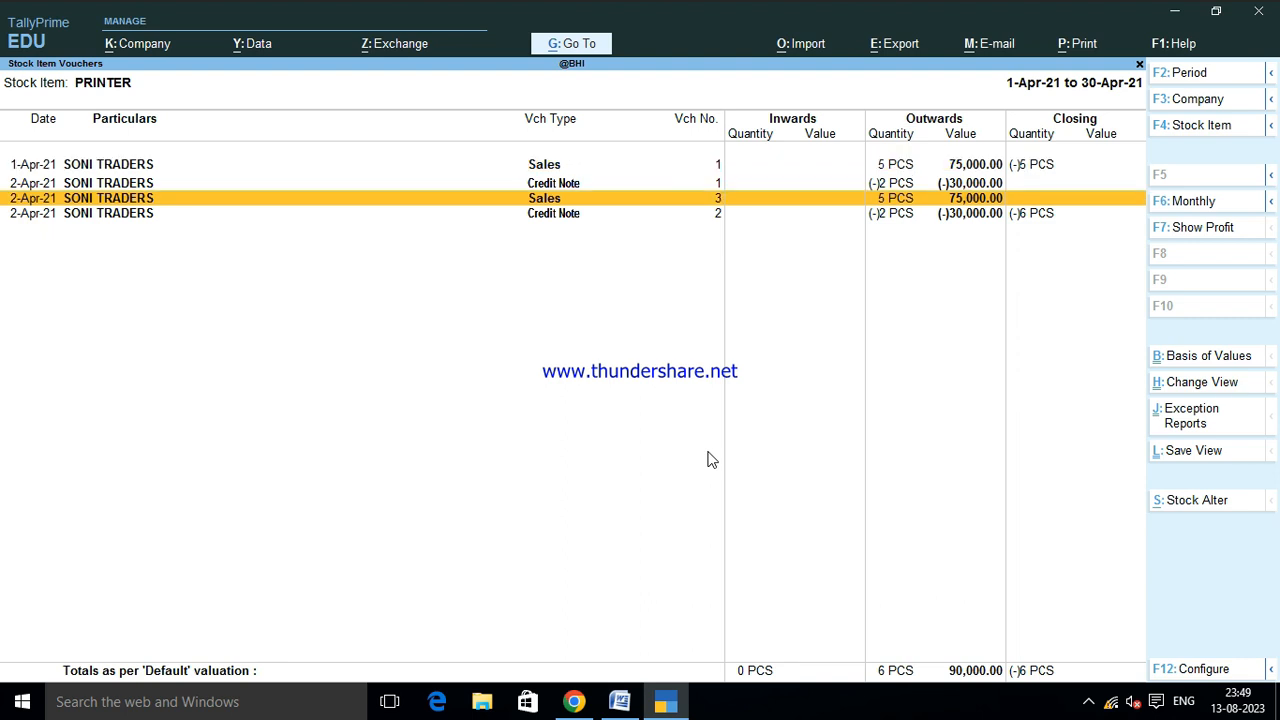
key(Up)
key(Up)
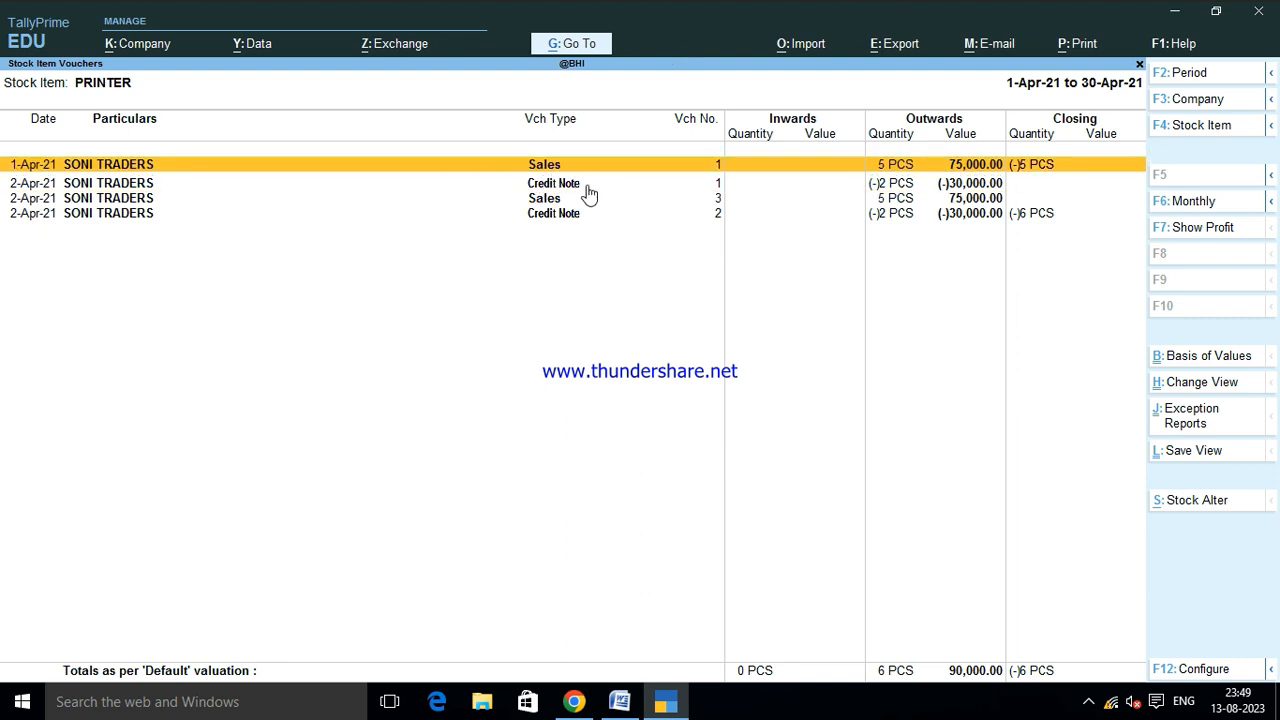
click(92, 200)
- Switch to the Word document and read Condition 2, selecting its opening words
key(alt+Tab)
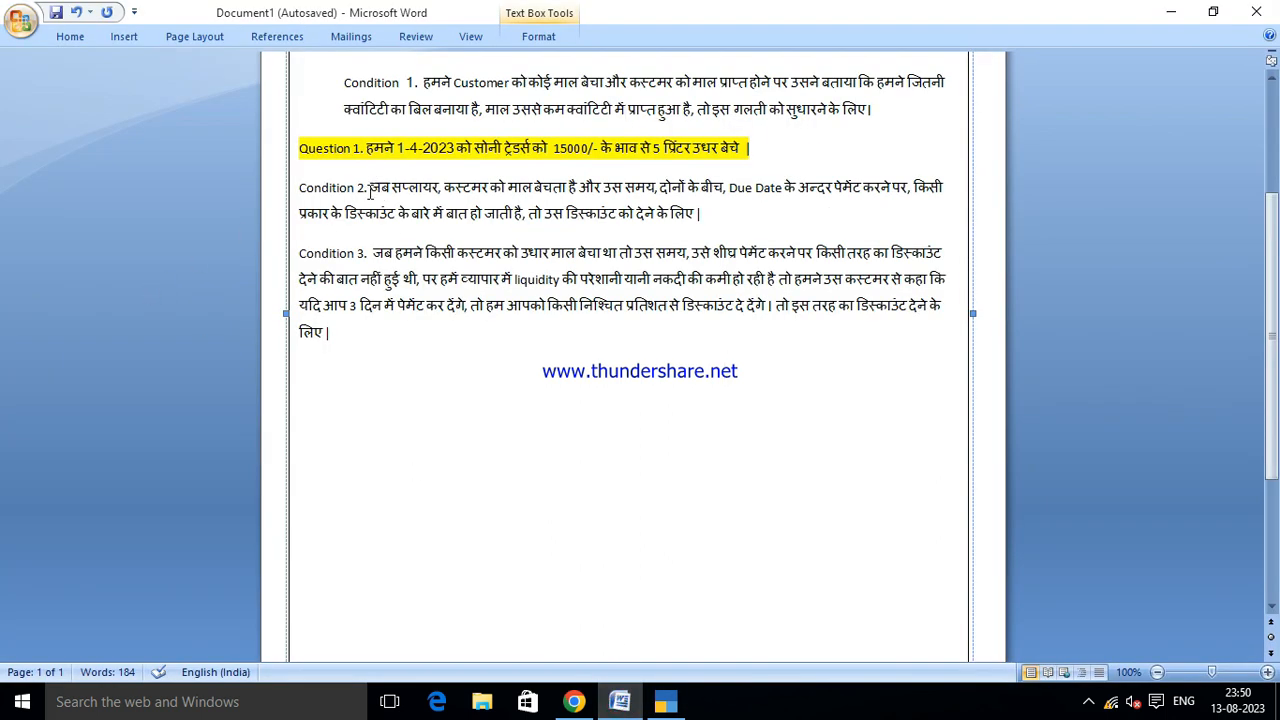
drag(372, 187, 438, 188)
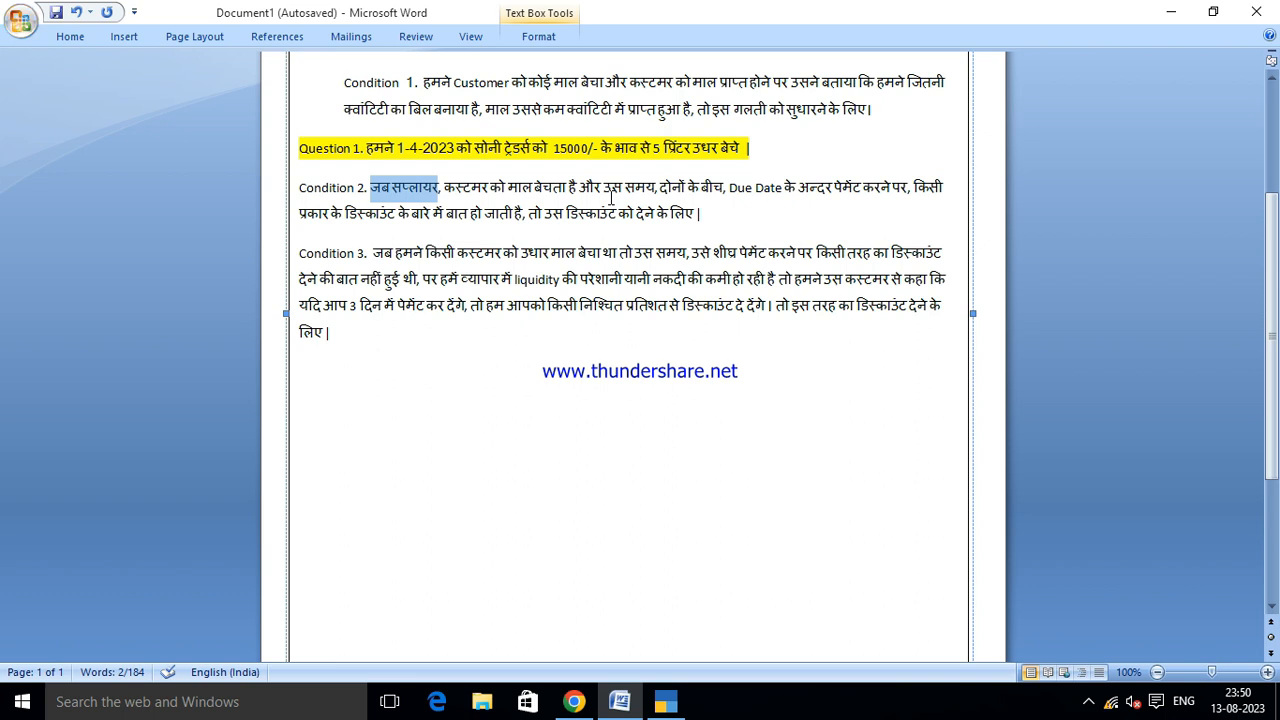
- Read Condition 2 in the document again, marking its opening words and clearing the selection
click(445, 213)
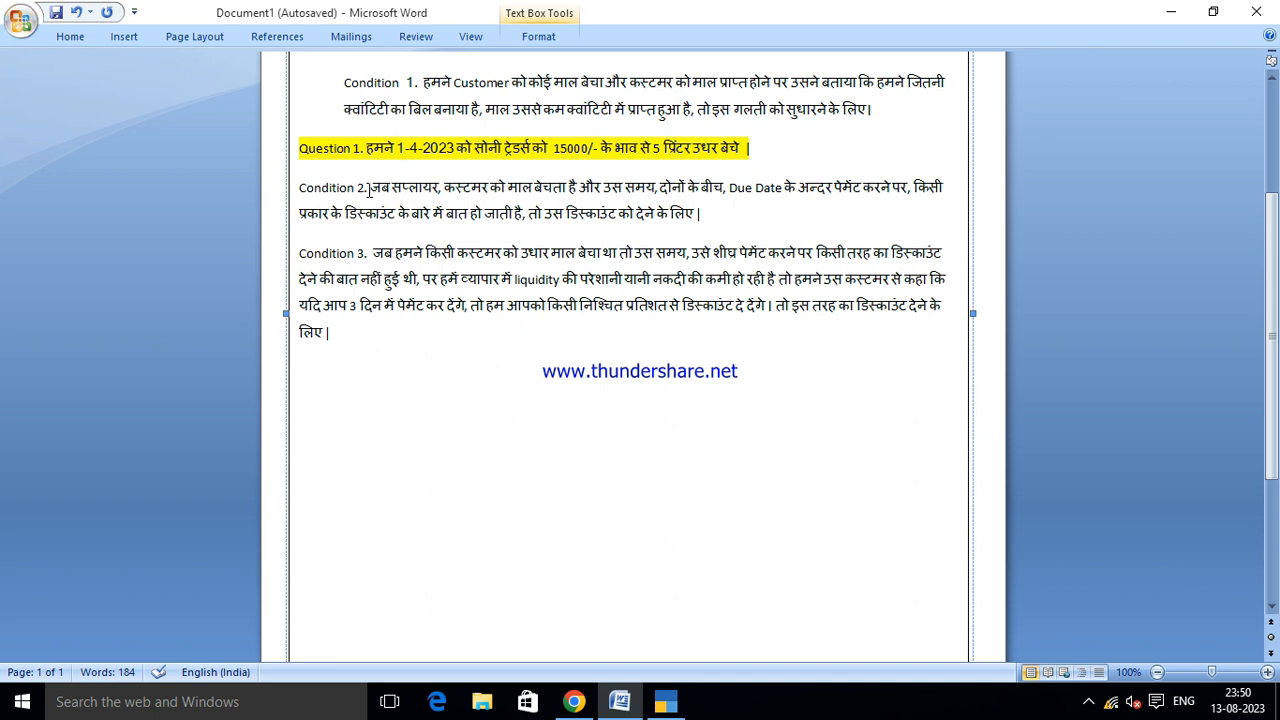
drag(366, 190, 446, 187)
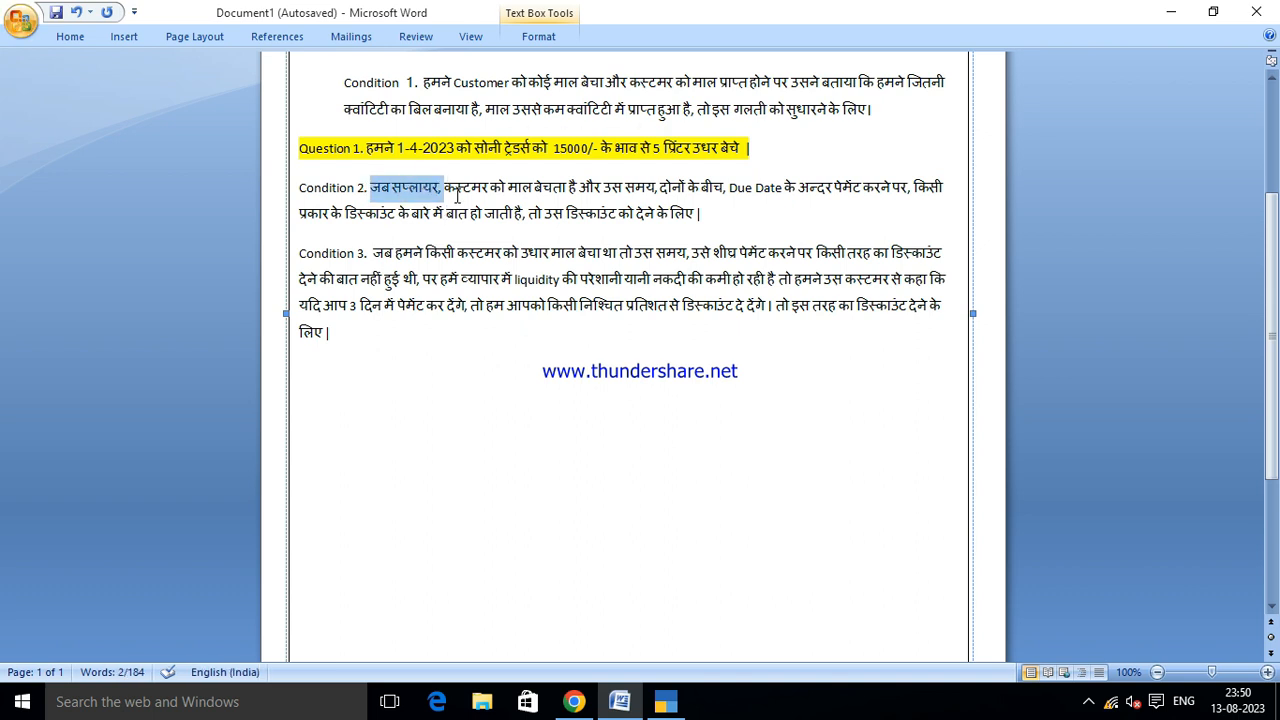
click(448, 187)
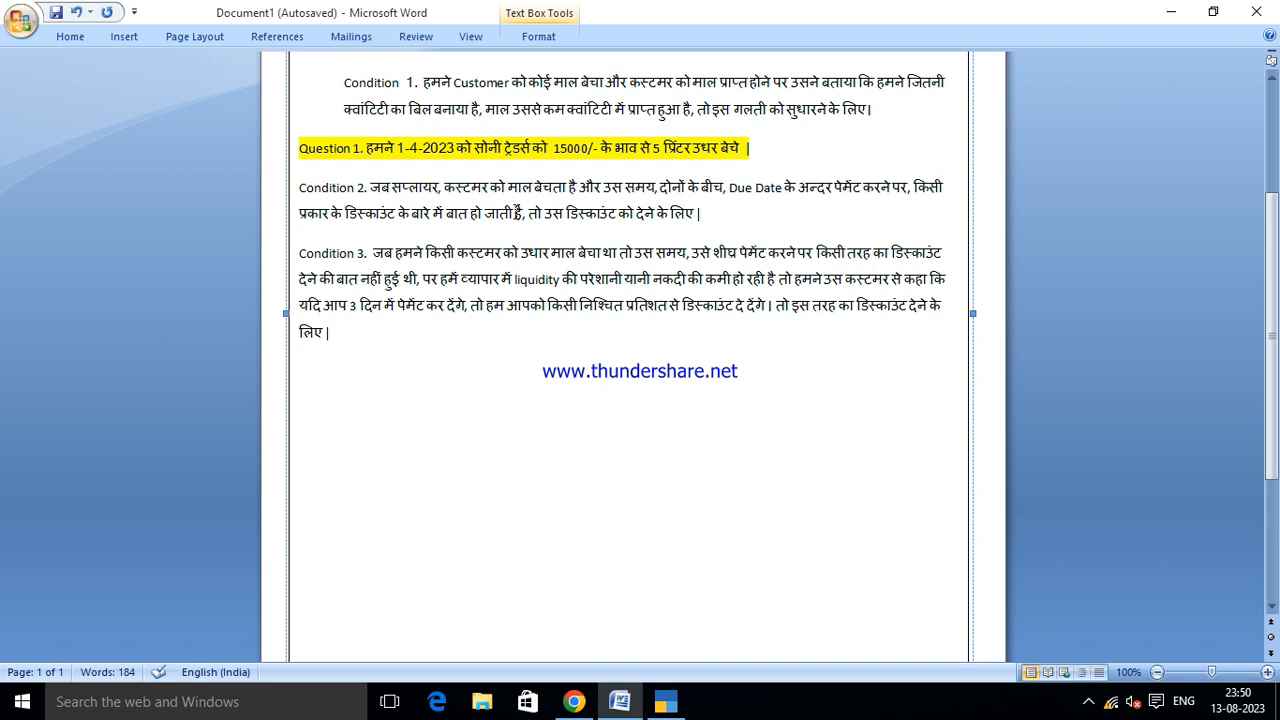
- Switch to TallyPrime and save the New Traders sales voucher under the SALES ledger for 5 PCS of Laptop at 20,000
click(668, 703)
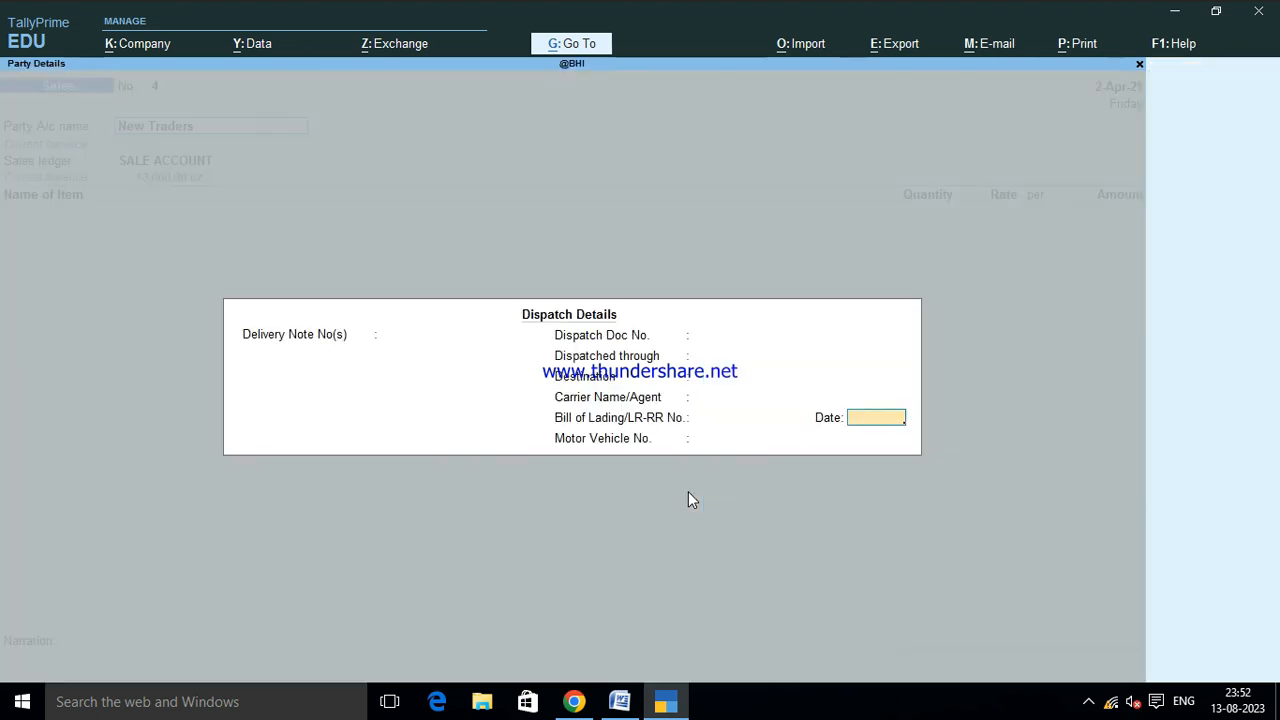
text(31)
key(Return)
text(31-4)
key(Return)
key(Return)
key(Return)
key(Return)
key(Return)
key(Return)
key(Return)
key(Return)
key(Return)
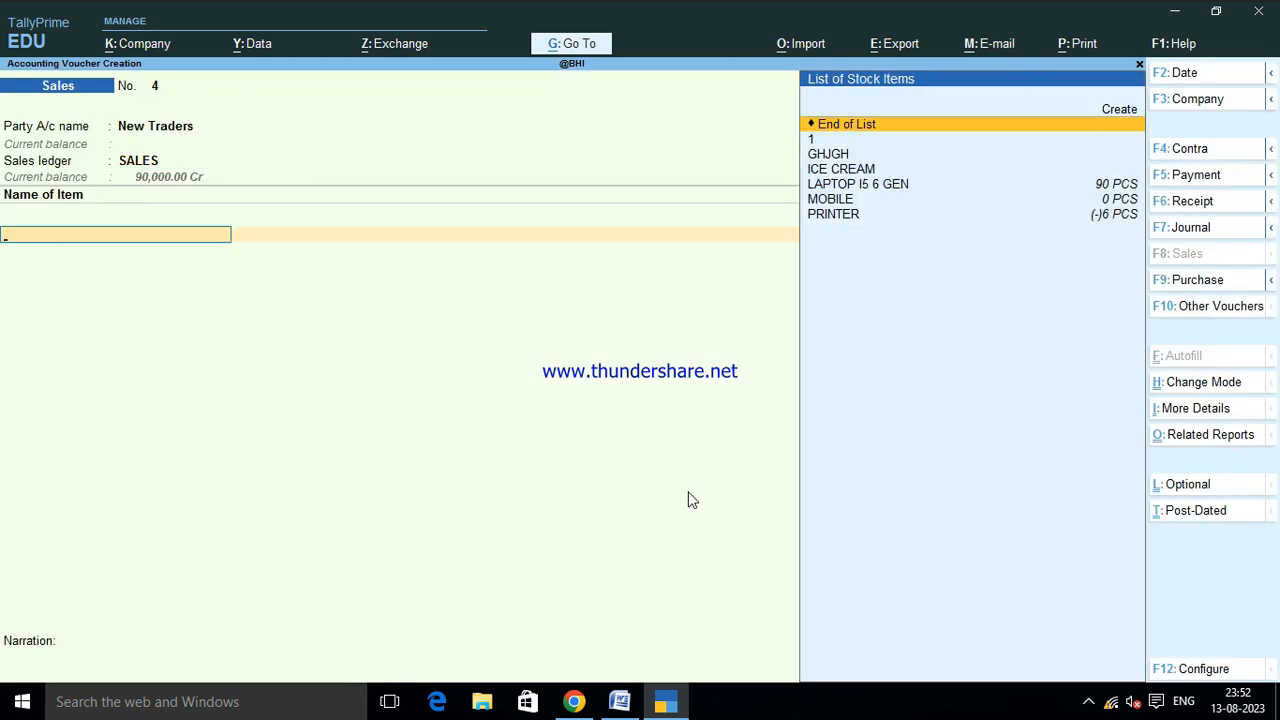
key(ctrl+a)
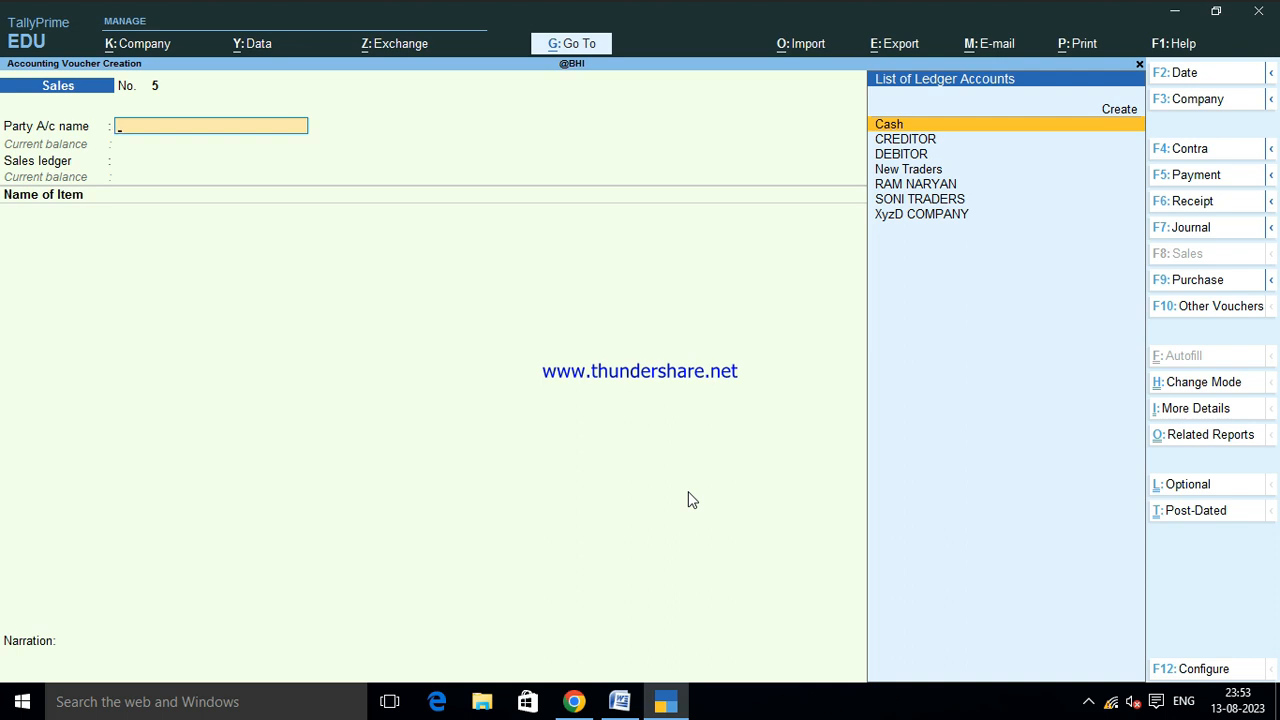
- Start a credit note and change its voucher mode to Accounting Invoice
key(ctrl+F8)
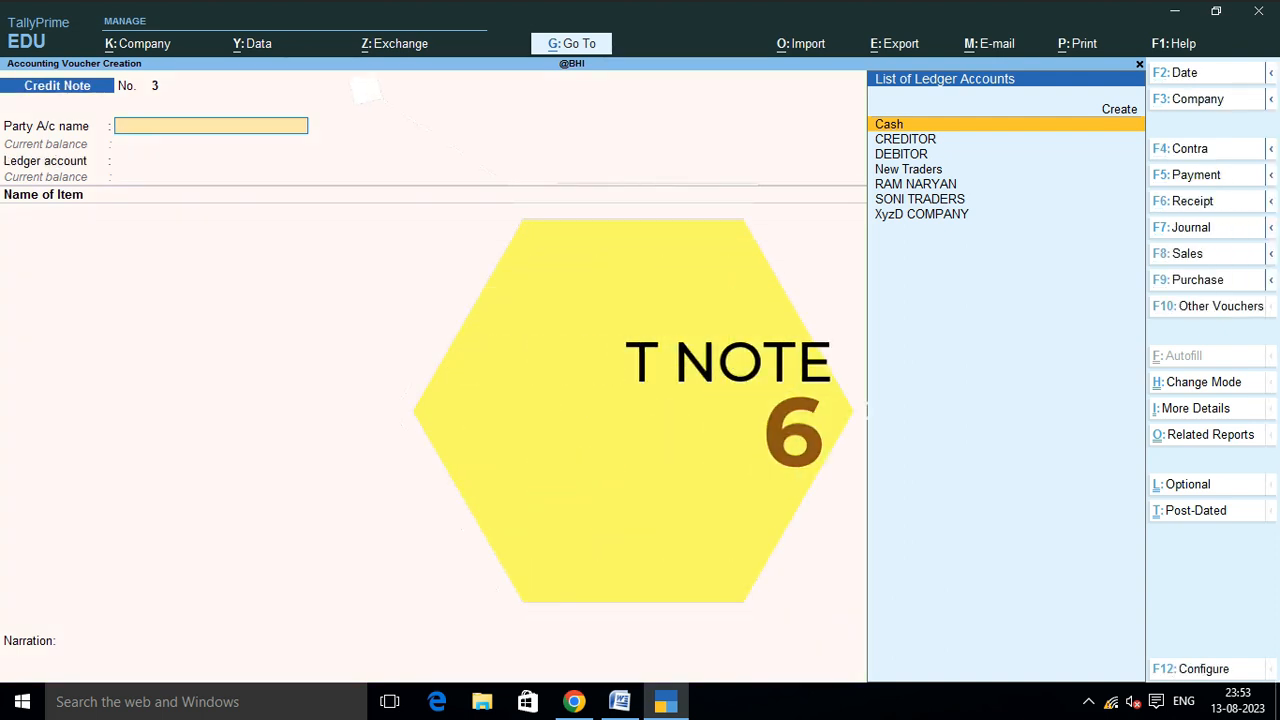
click(1162, 382)
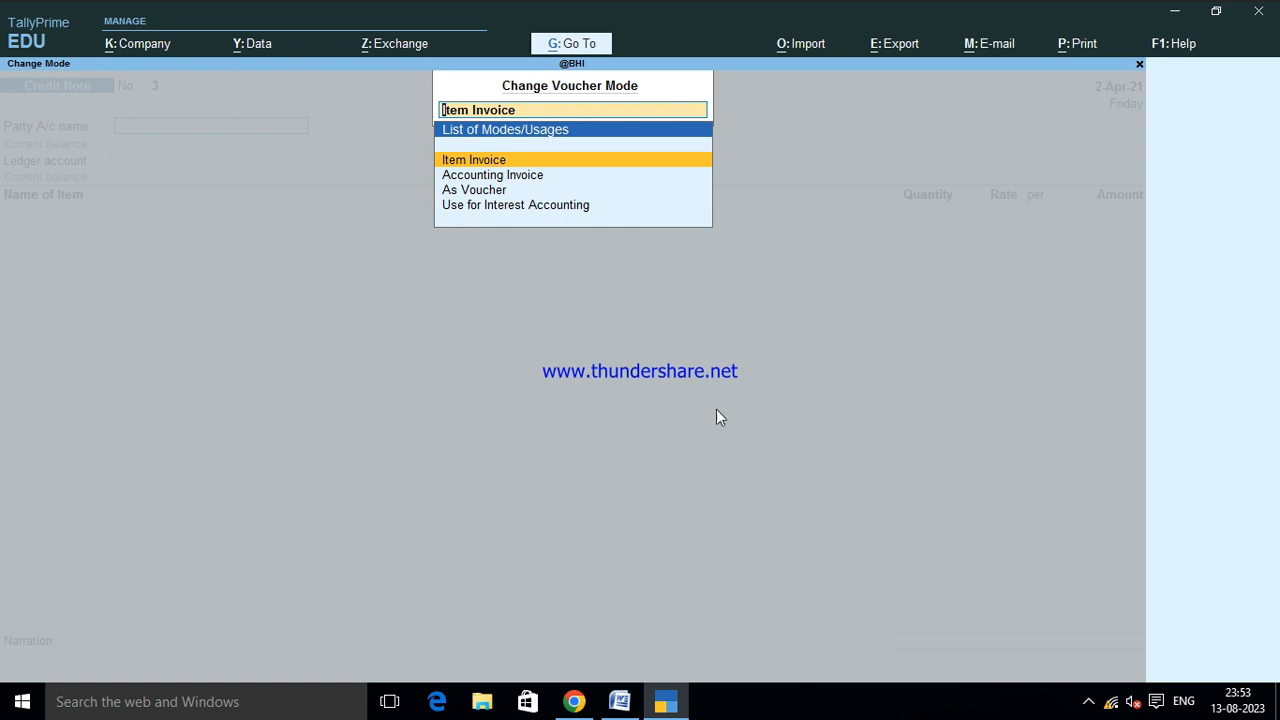
key(BackSpace)
key(Return)
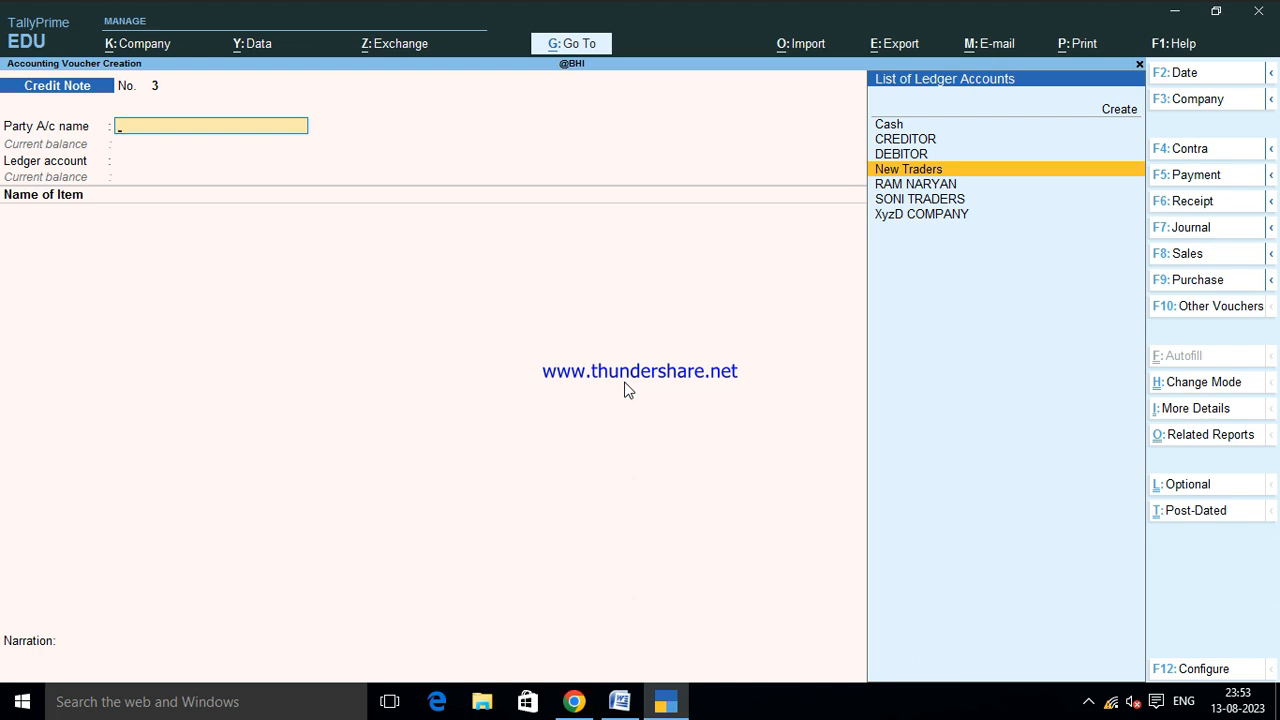
click(1203, 382)
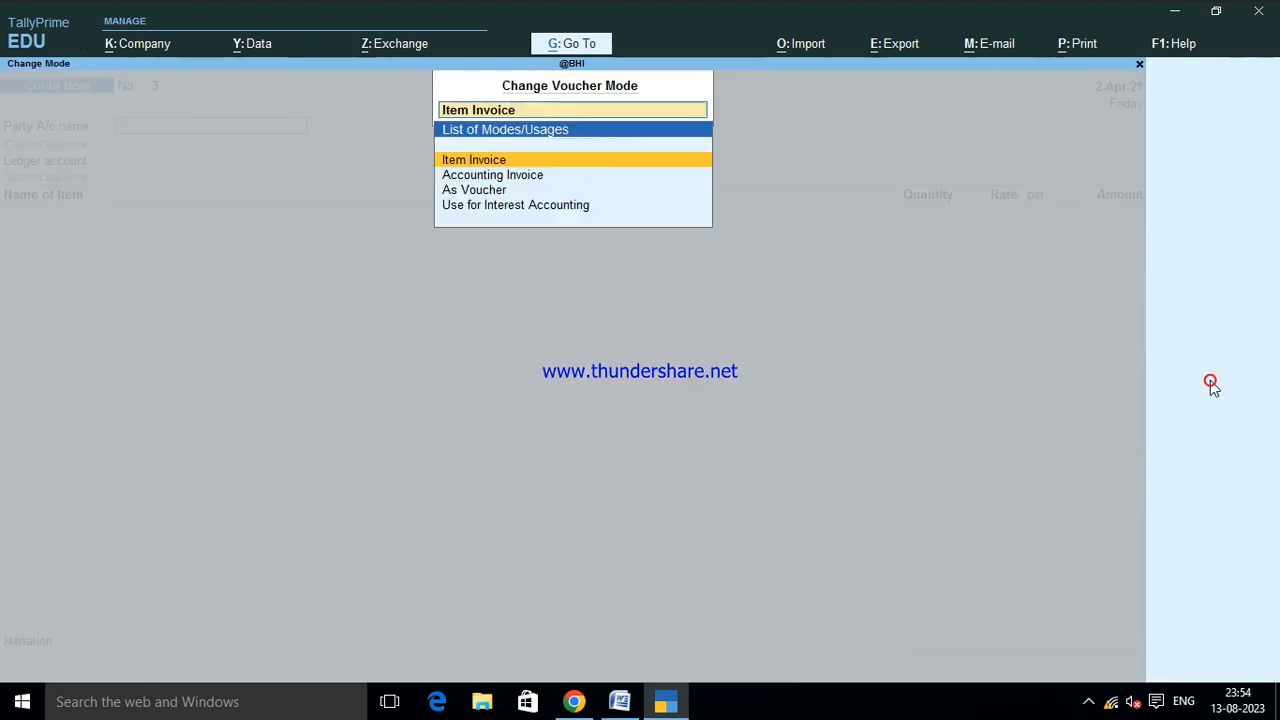
click(533, 177)
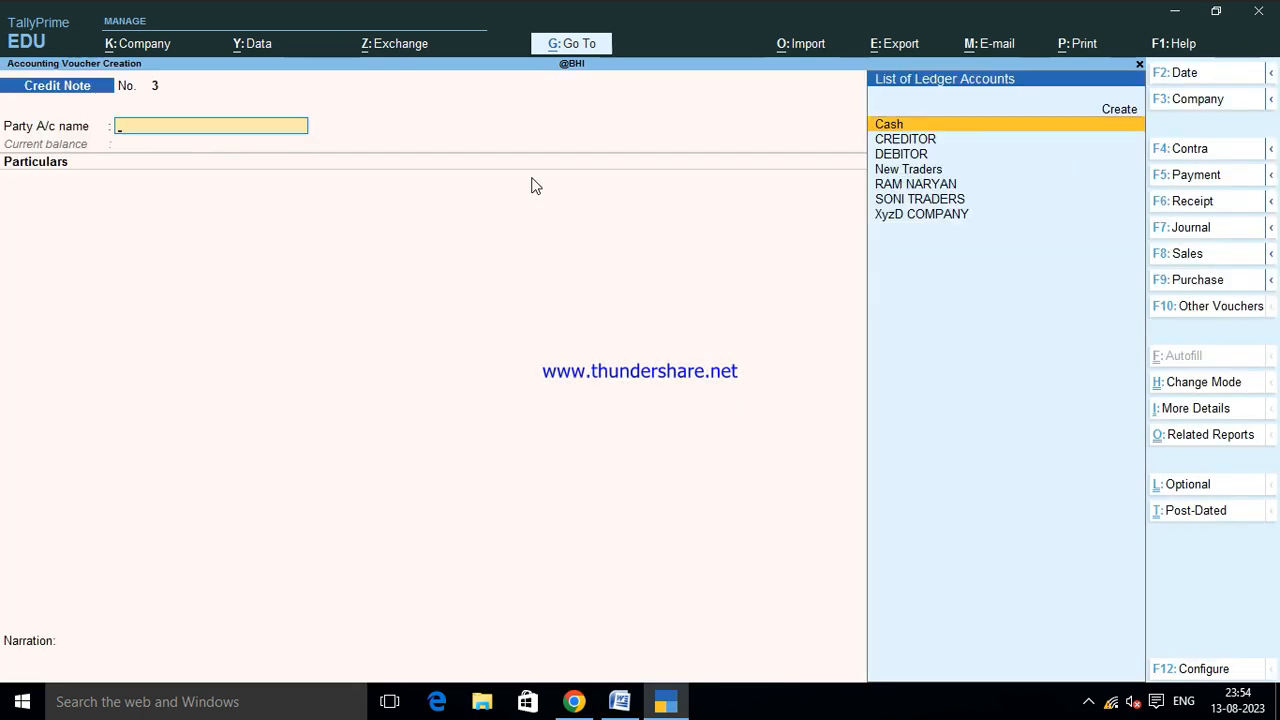
- Select New Traders as the credit note's party and leave its receipt details empty
key(Down)
key(Down)
key(Down)
key(Return)
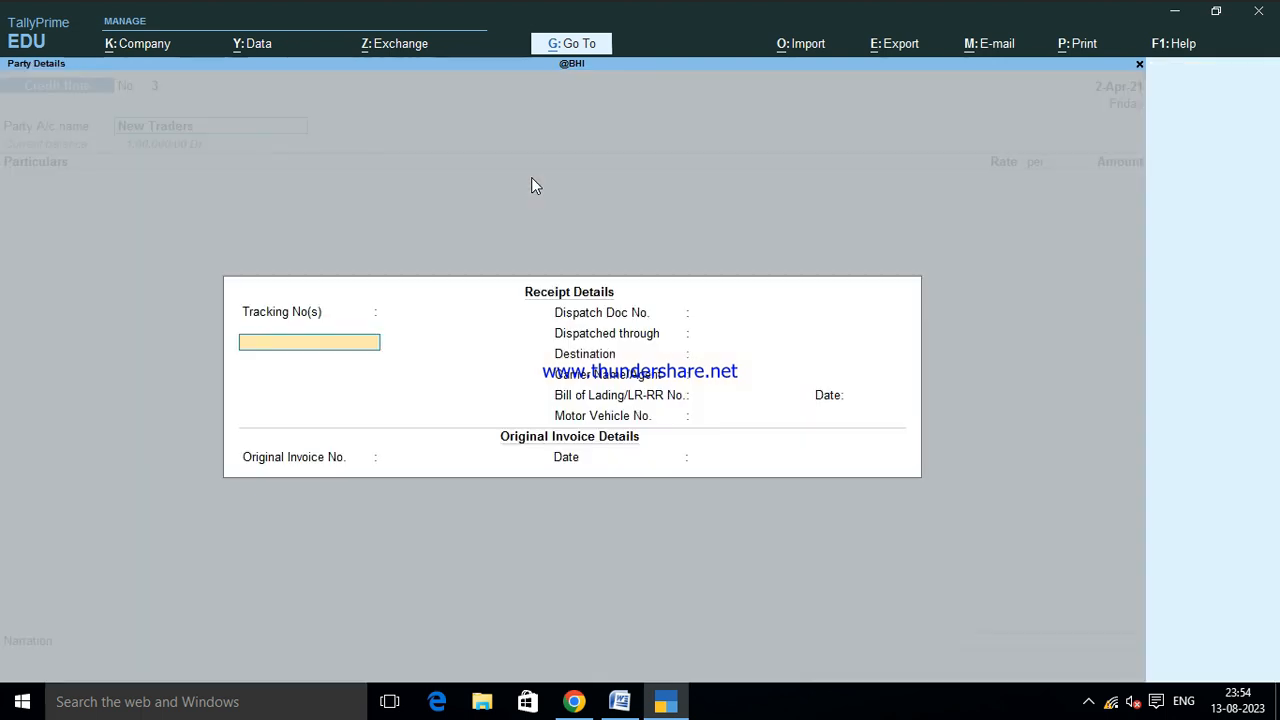
key(Return)
key(Return)
key(Return)
key(Return)
key(Return)
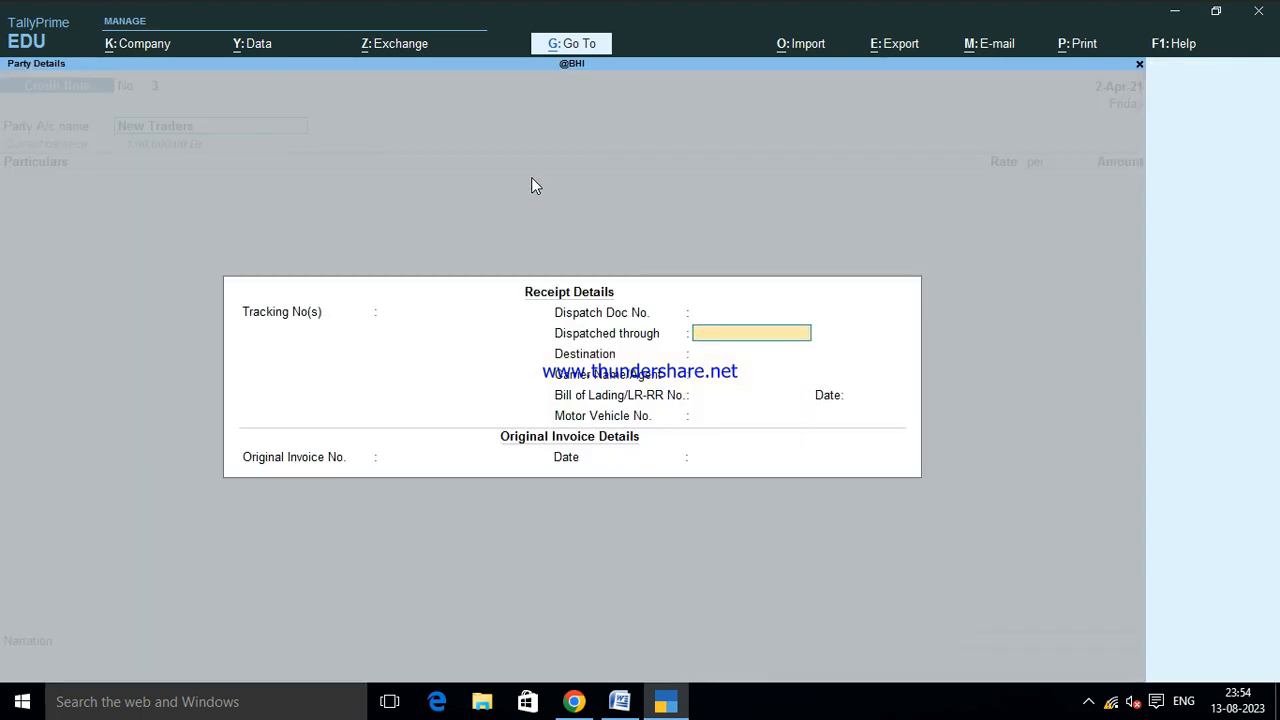
key(Return)
key(Return)
key(Return)
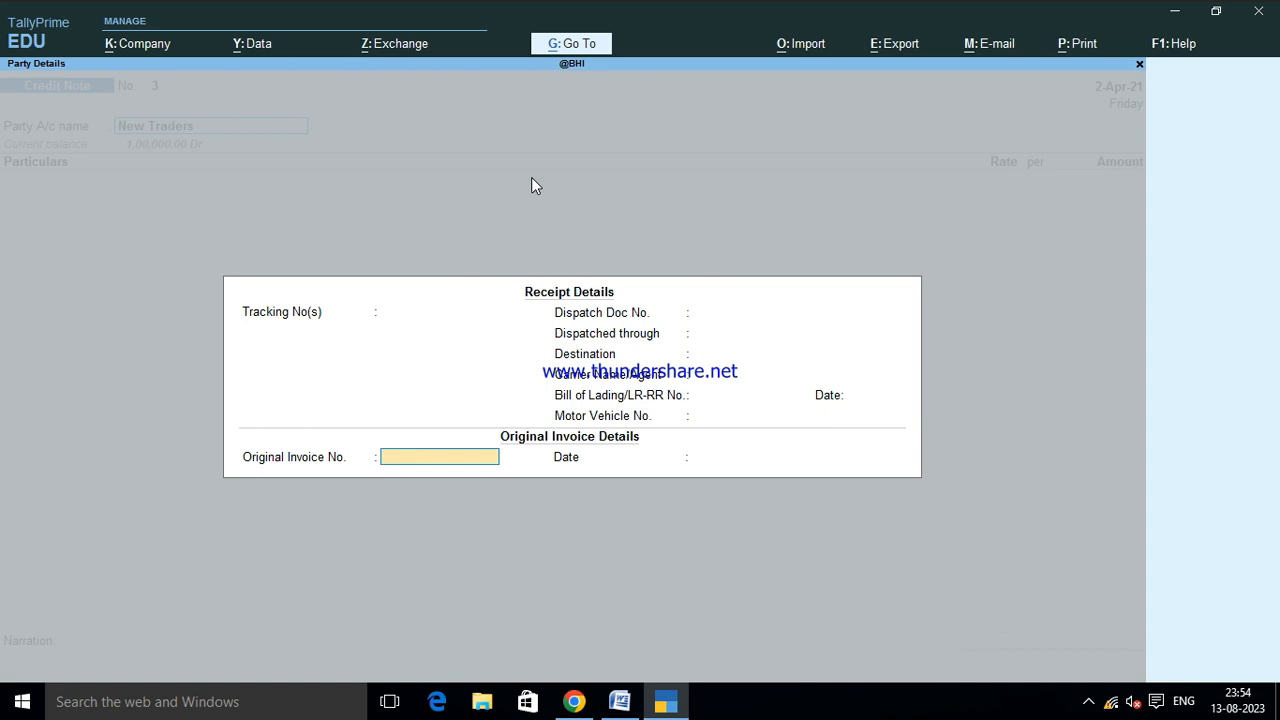
- Set the original invoice number to 2, enter day 1 as its date and accept the party details
text(2)
key(Return)
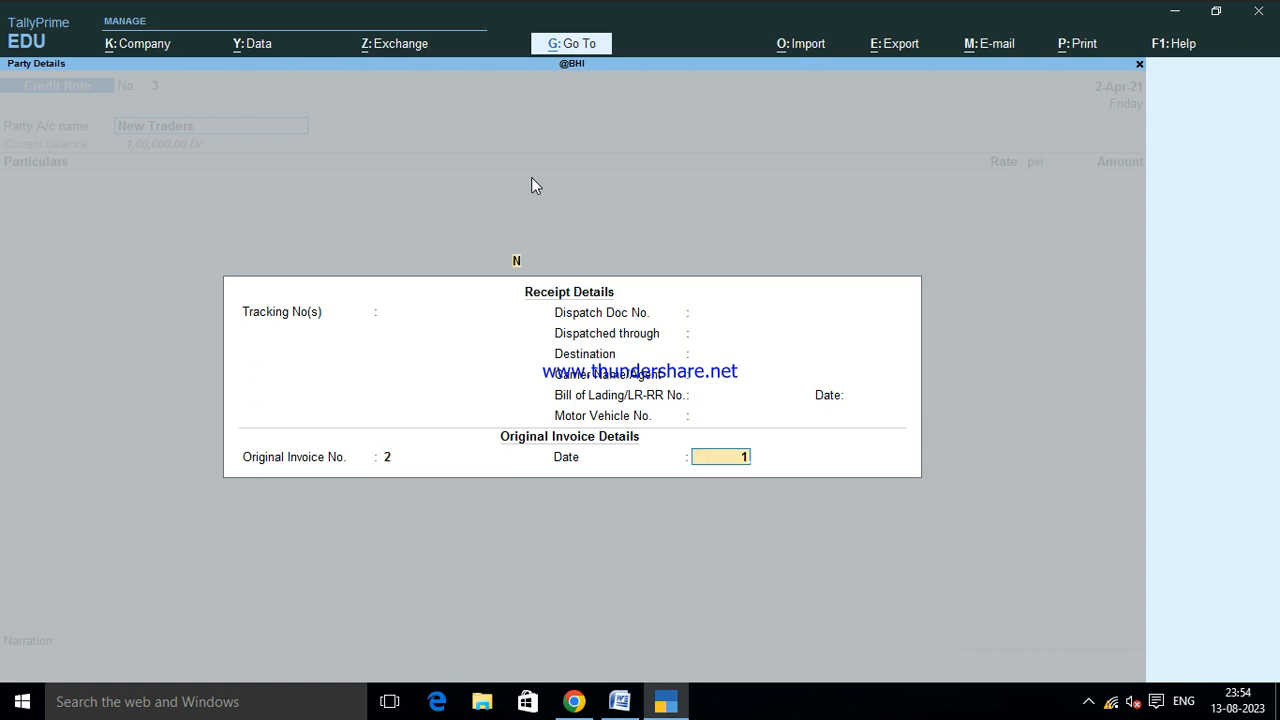
key(Return)
key(Return)
key(ctrl+a)
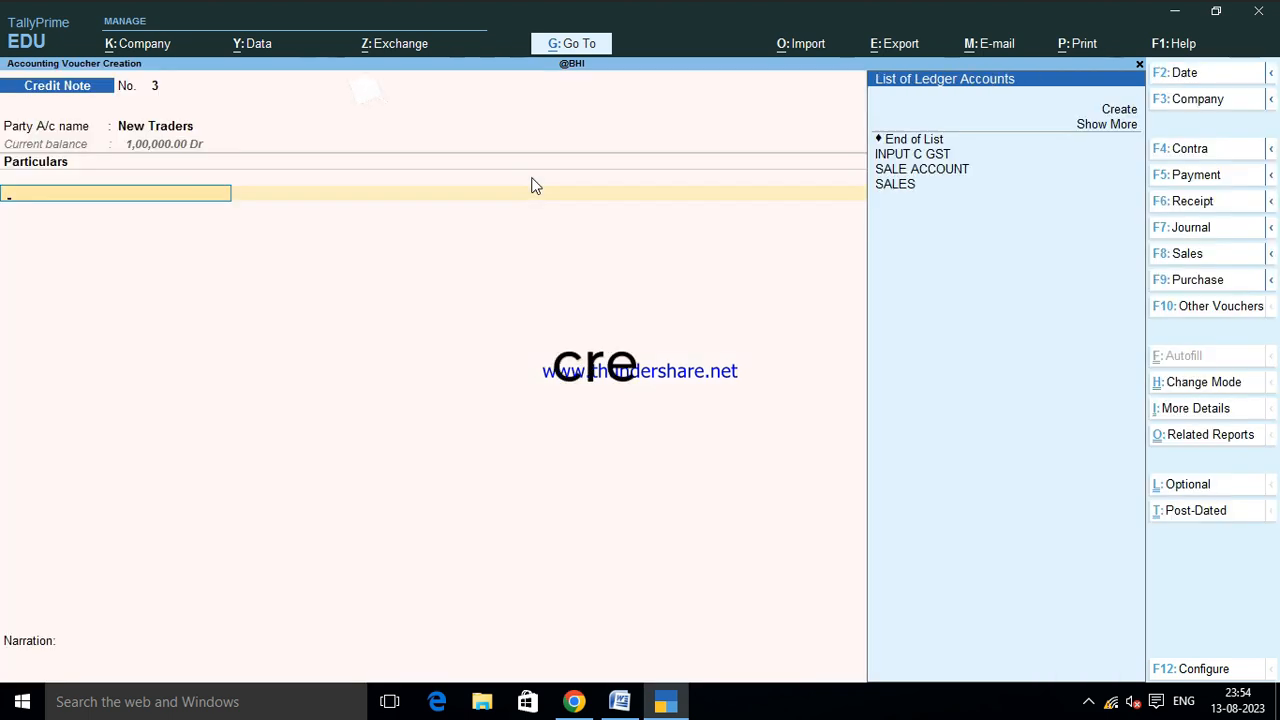
- Create a ledger named Cash Discount on Sale and use it in the credit note's particulars
key(alt+c)
text(Cash Disc)
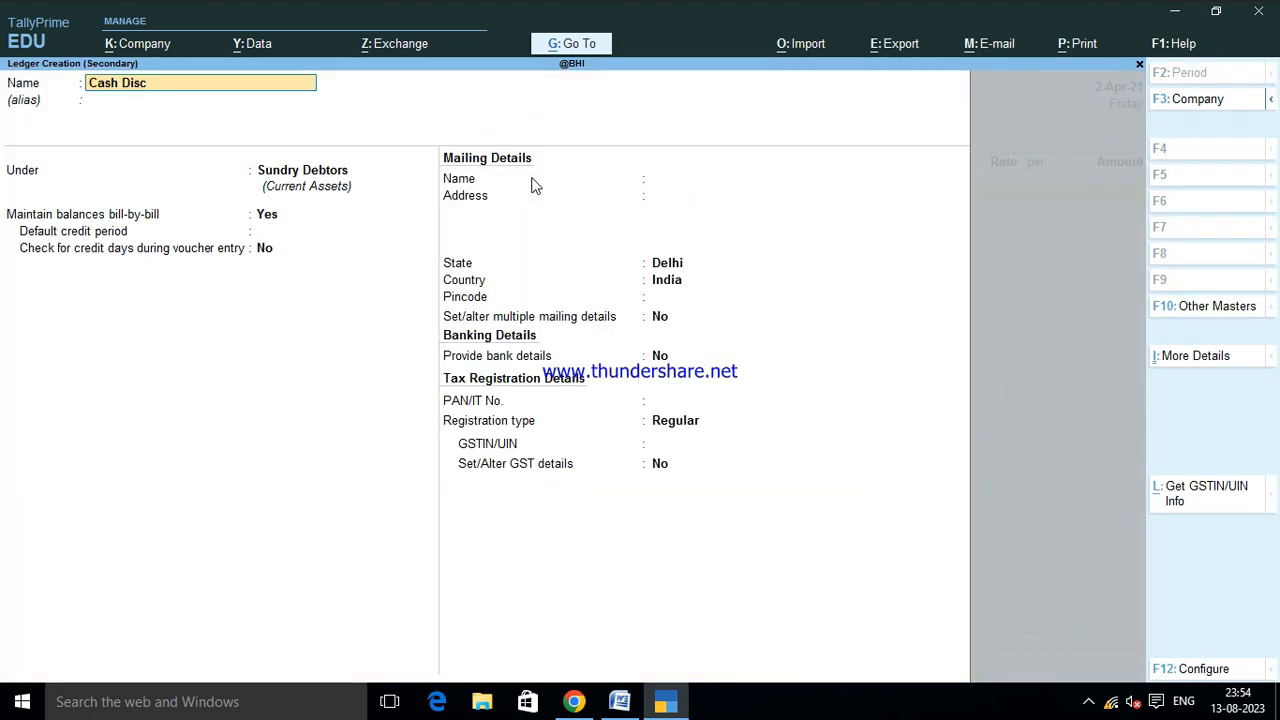
text(ount on Sale)
key(Return)
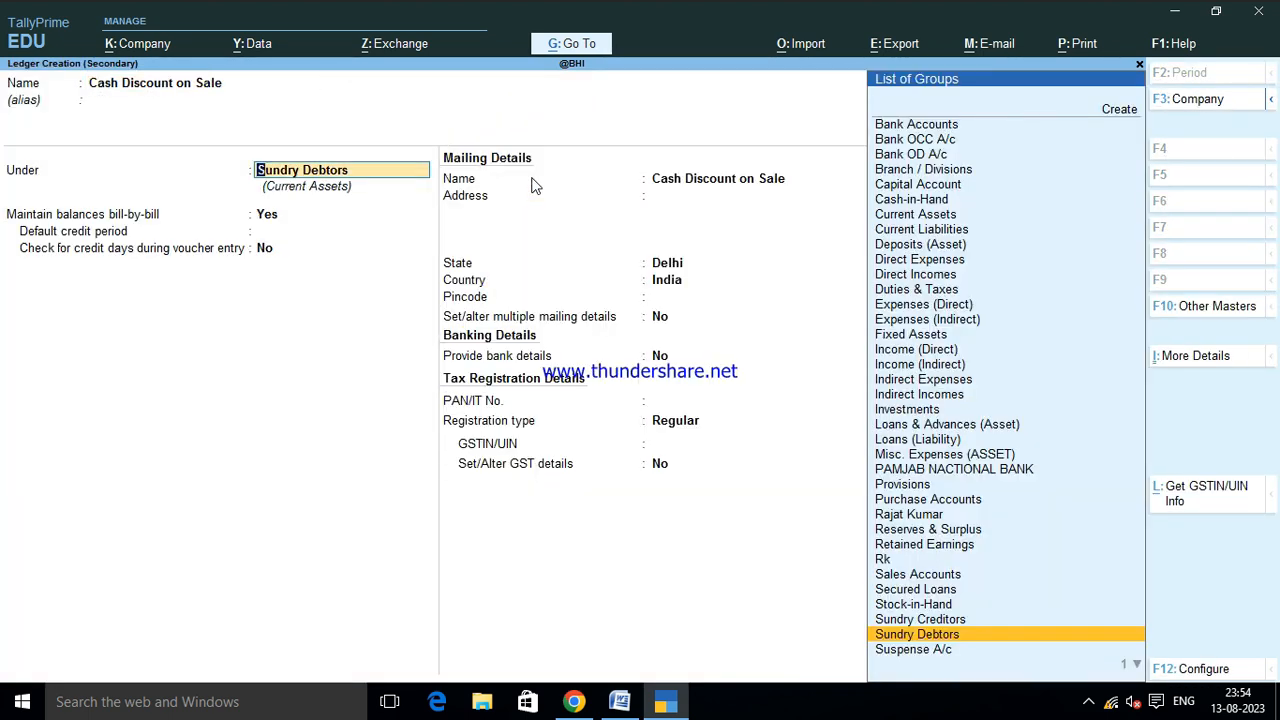
text(S)
key(Return)
key(Return)
key(Return)
key(ctrl+a)
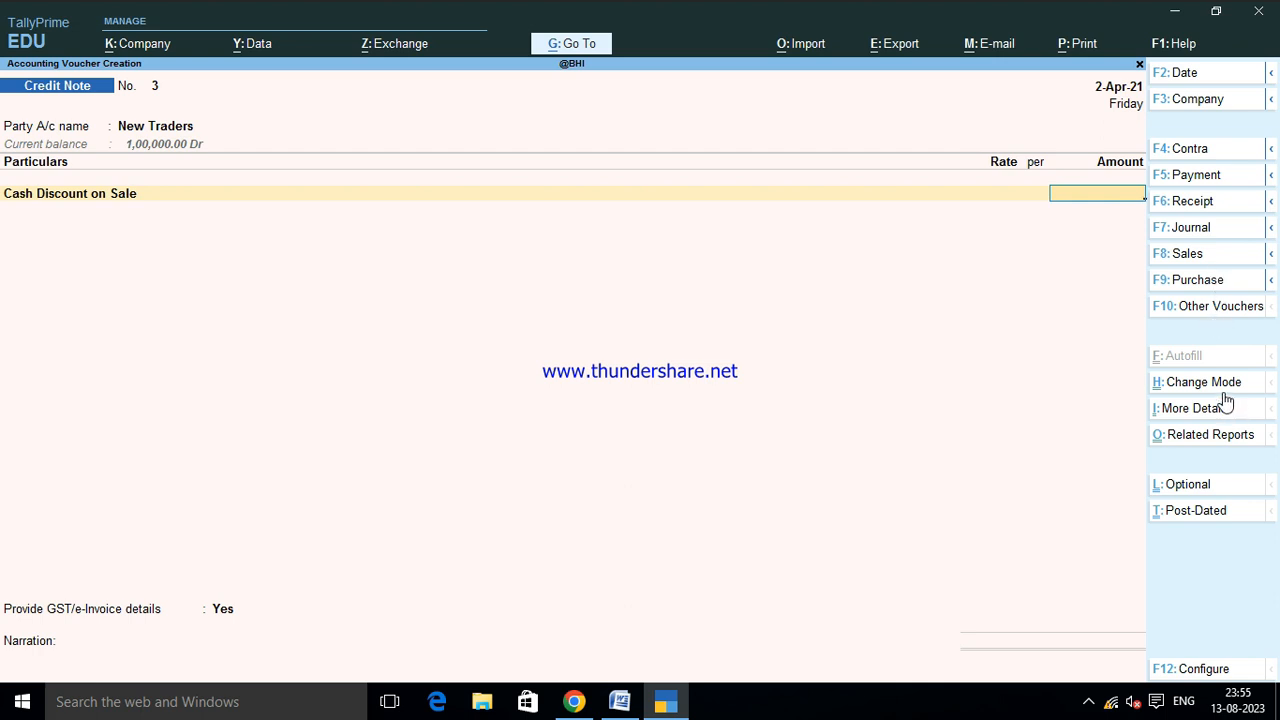
- Open the preceding New Traders voucher, examine its Laptop entry and return to the credit note
key(Page_Up)
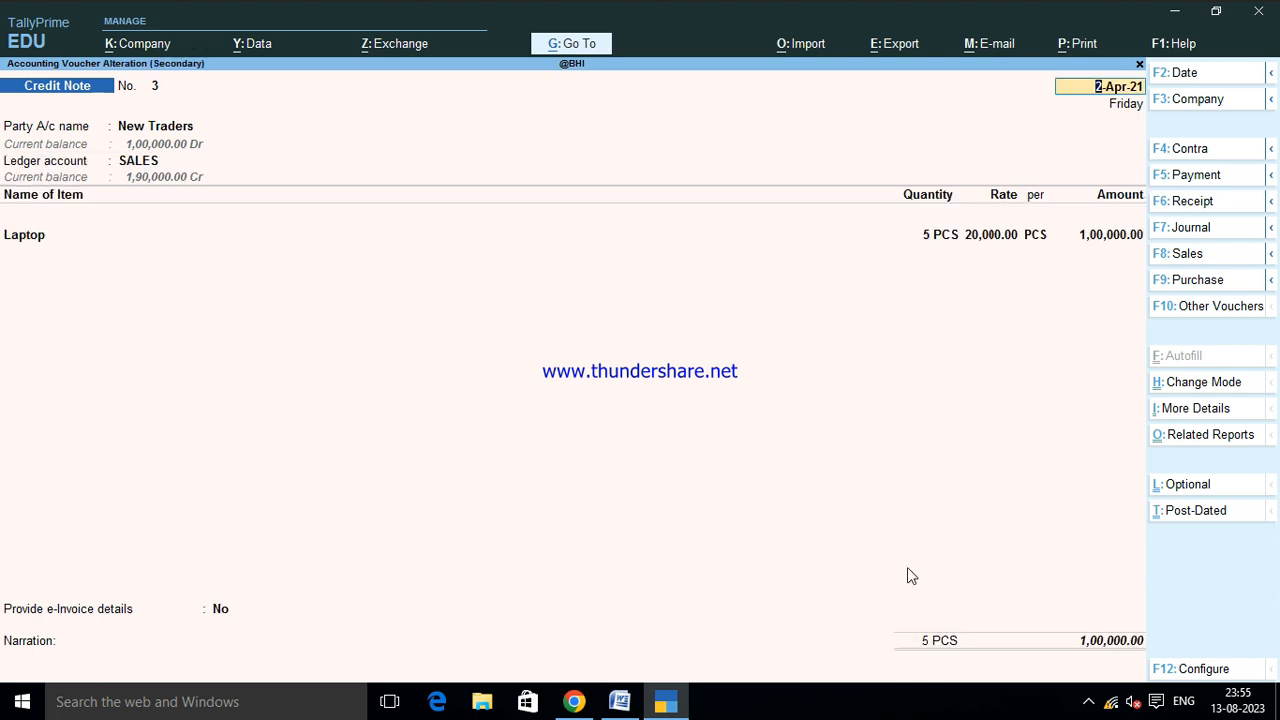
key(Return)
key(Return)
key(Return)
key(Return)
key(Escape)
key(Escape)
key(y)
key(v)
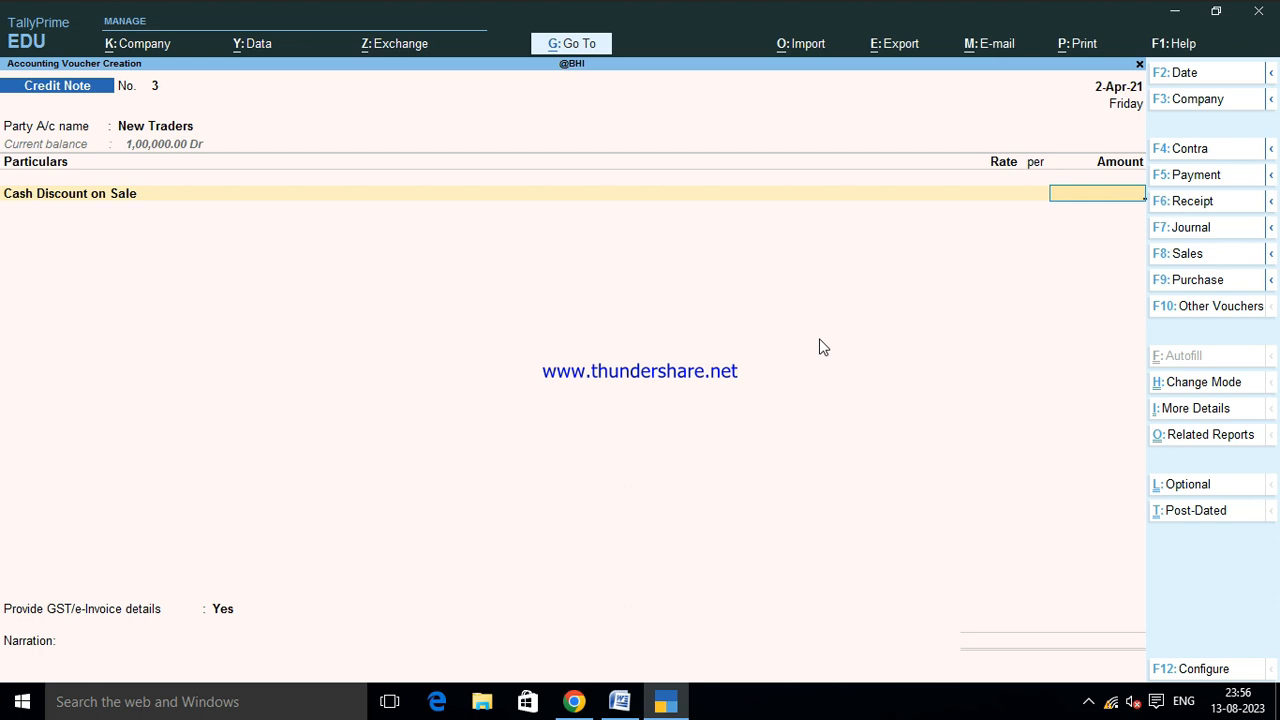
- Work out the discount on 100000 with the calculator and enter 10000 as the Cash Discount on Sale amount
key(ctrl+n)
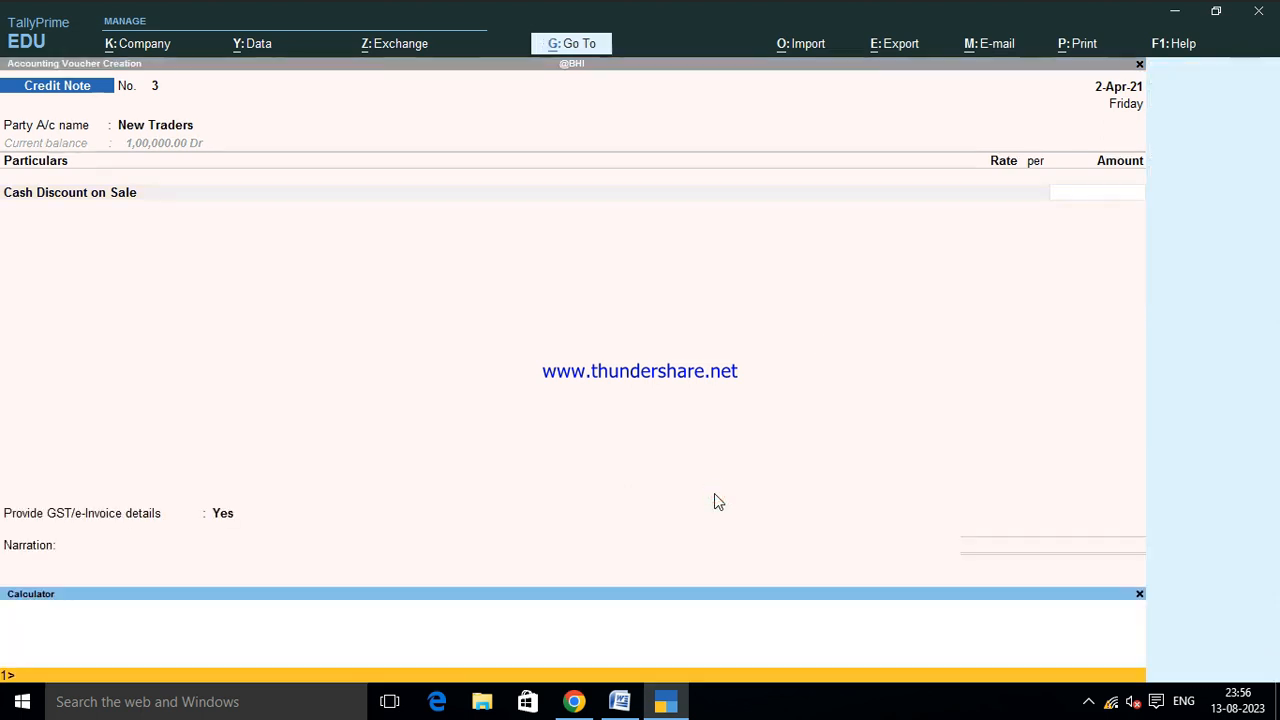
text(100000)
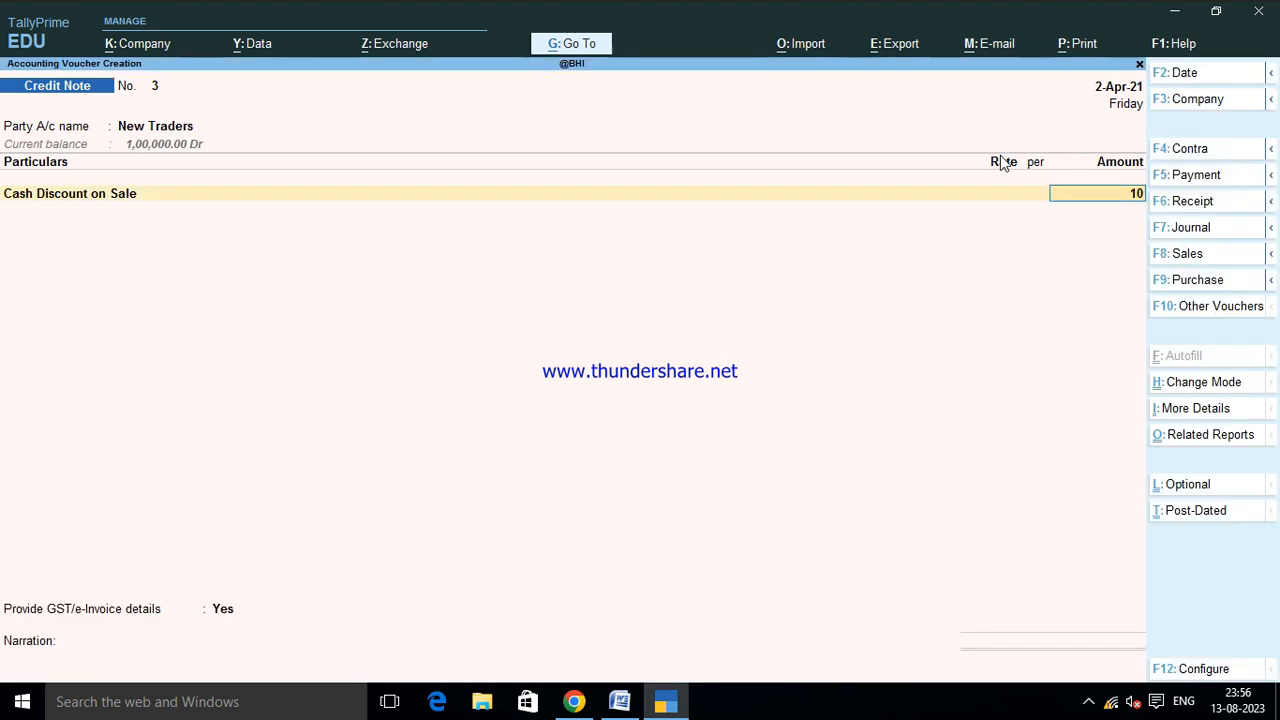
text(000)
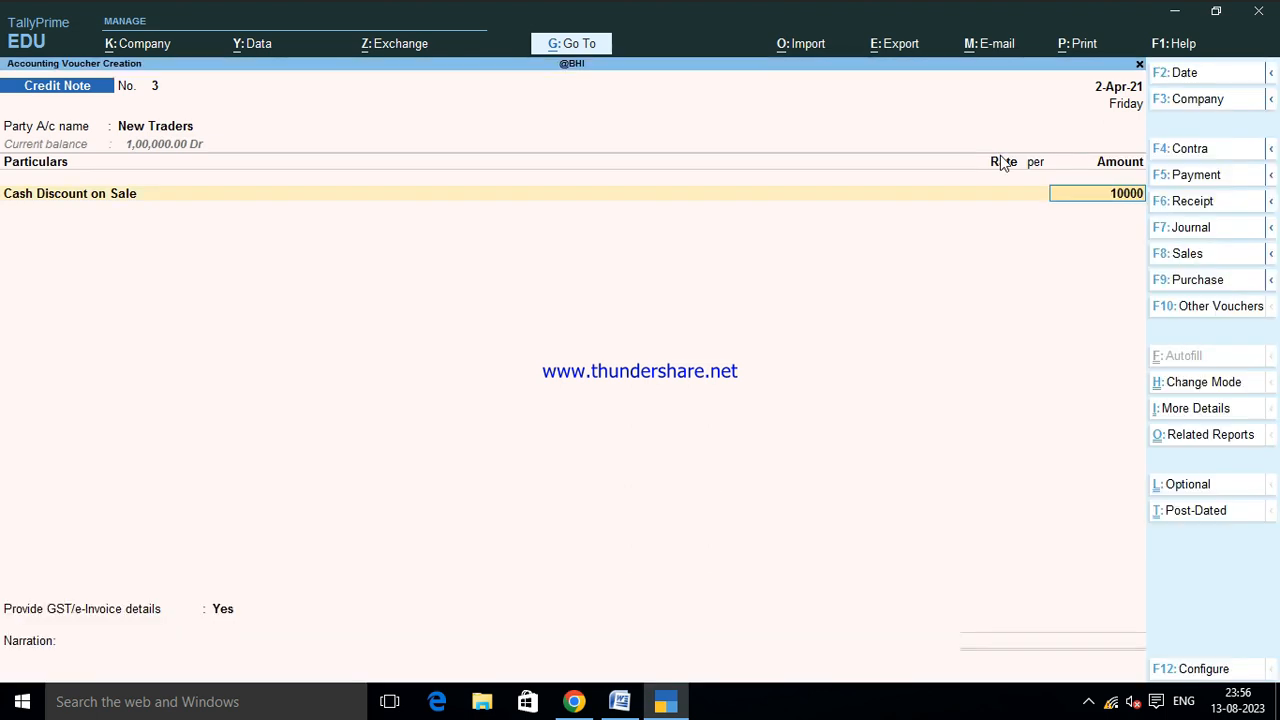
key(Return)
key(Return)
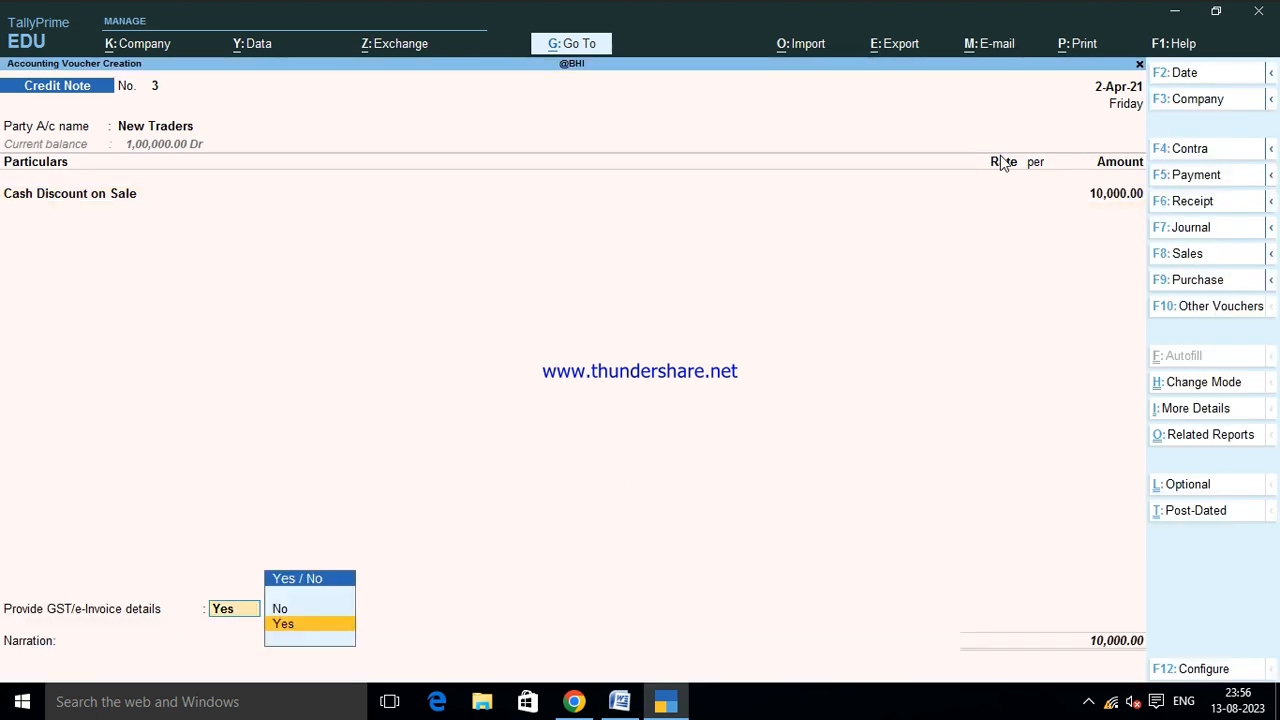
- Set Provide GST/e-Invoice details to No, save the cash discount credit note and leave voucher entry
key(n)
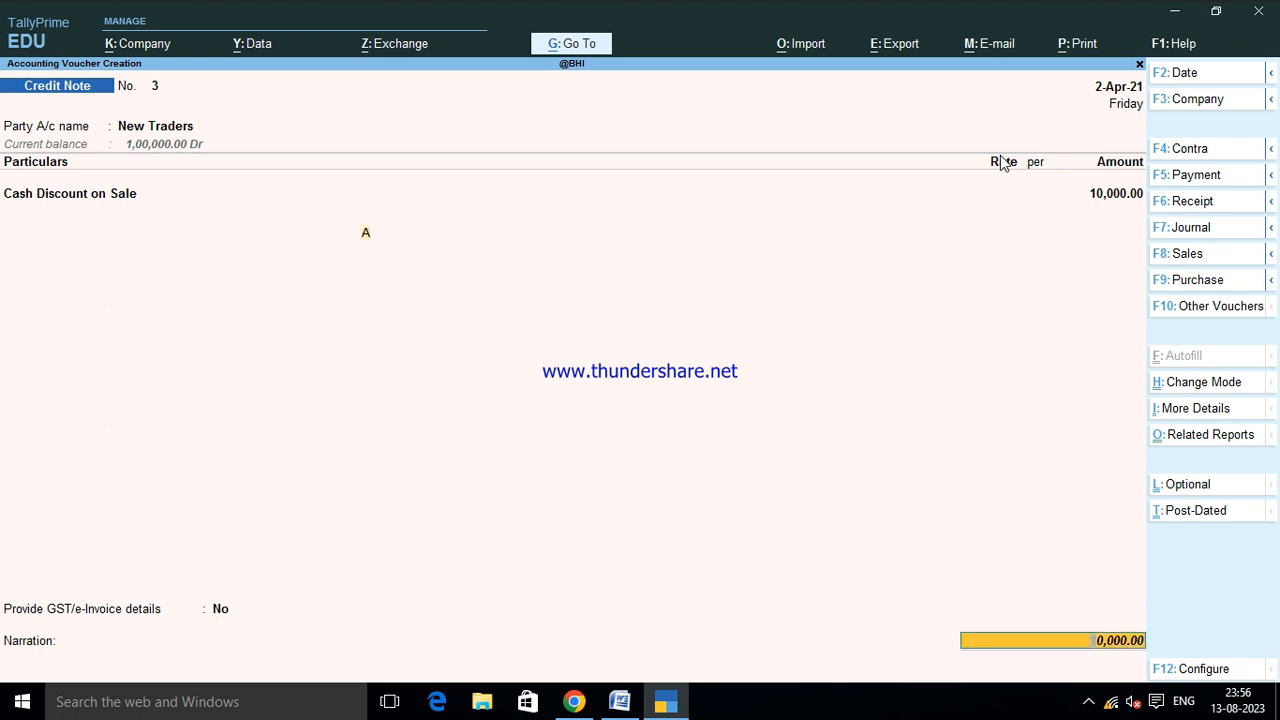
key(Return)
key(Return)
key(Return)
key(Return)
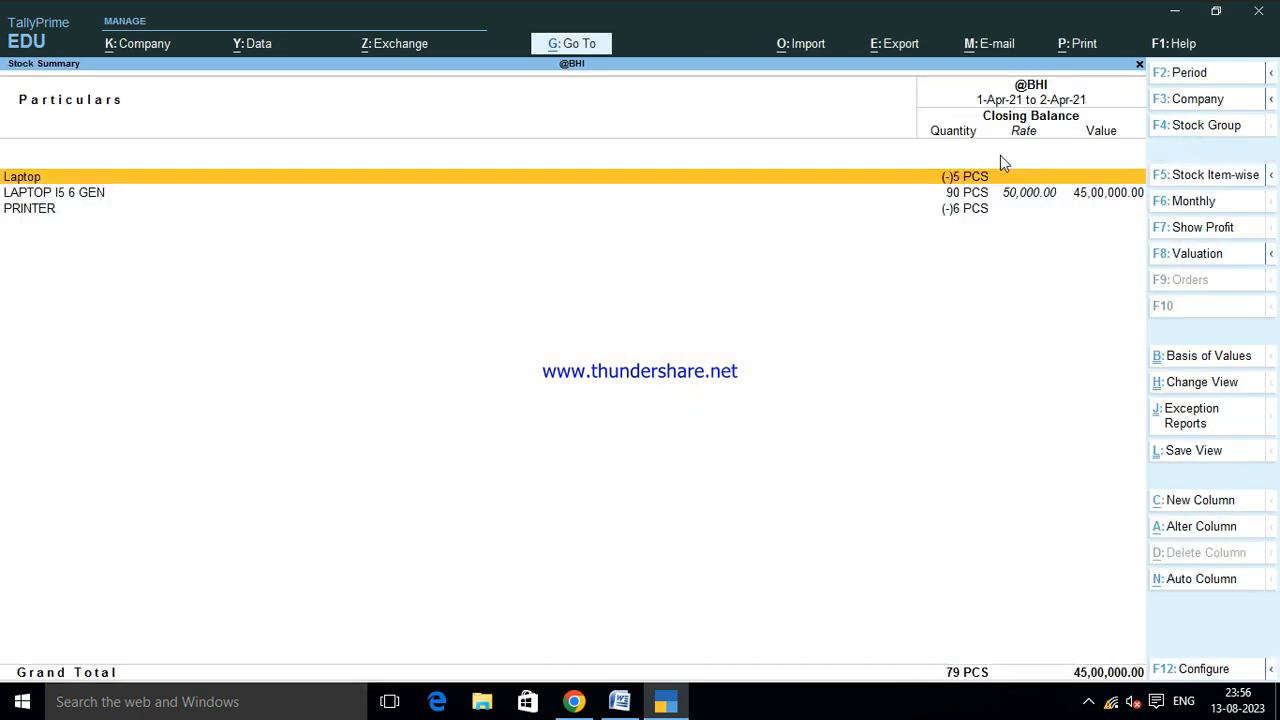
- Examine the New Traders ledger vouchers for the sale and discount entries, and switch to Word to read Condition 3
key(Escape)
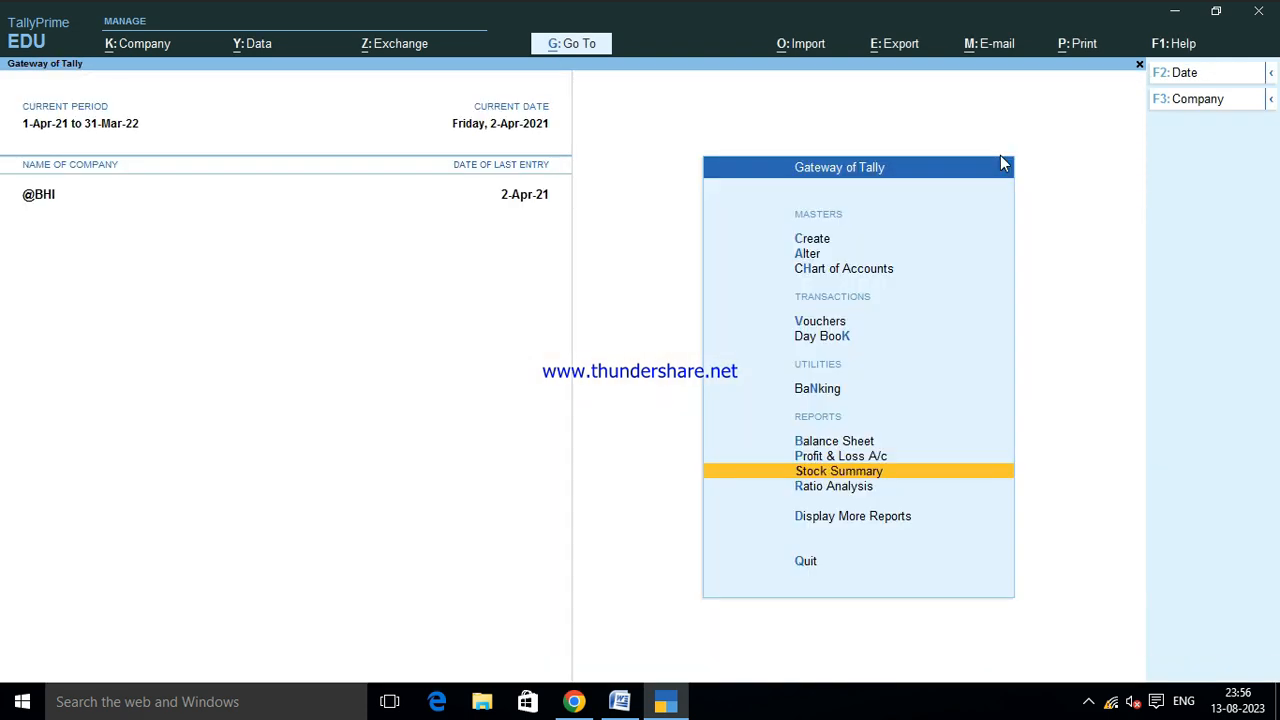
key(d)
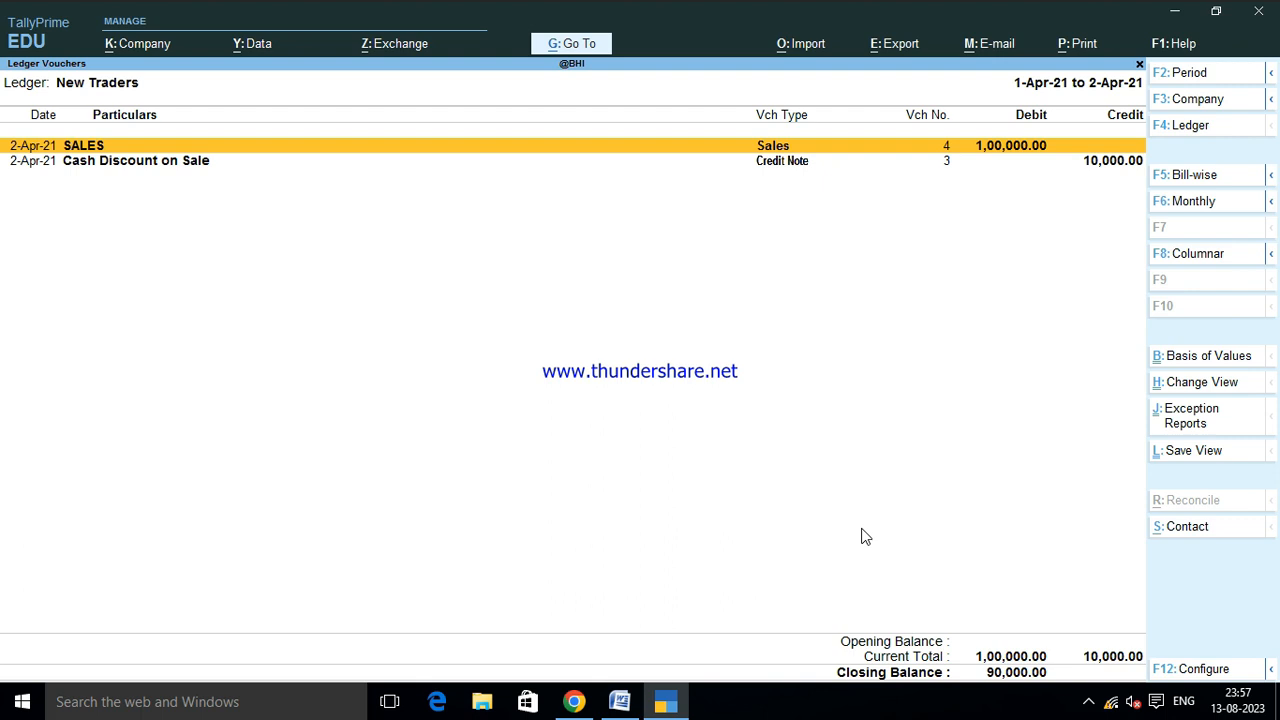
click(620, 702)
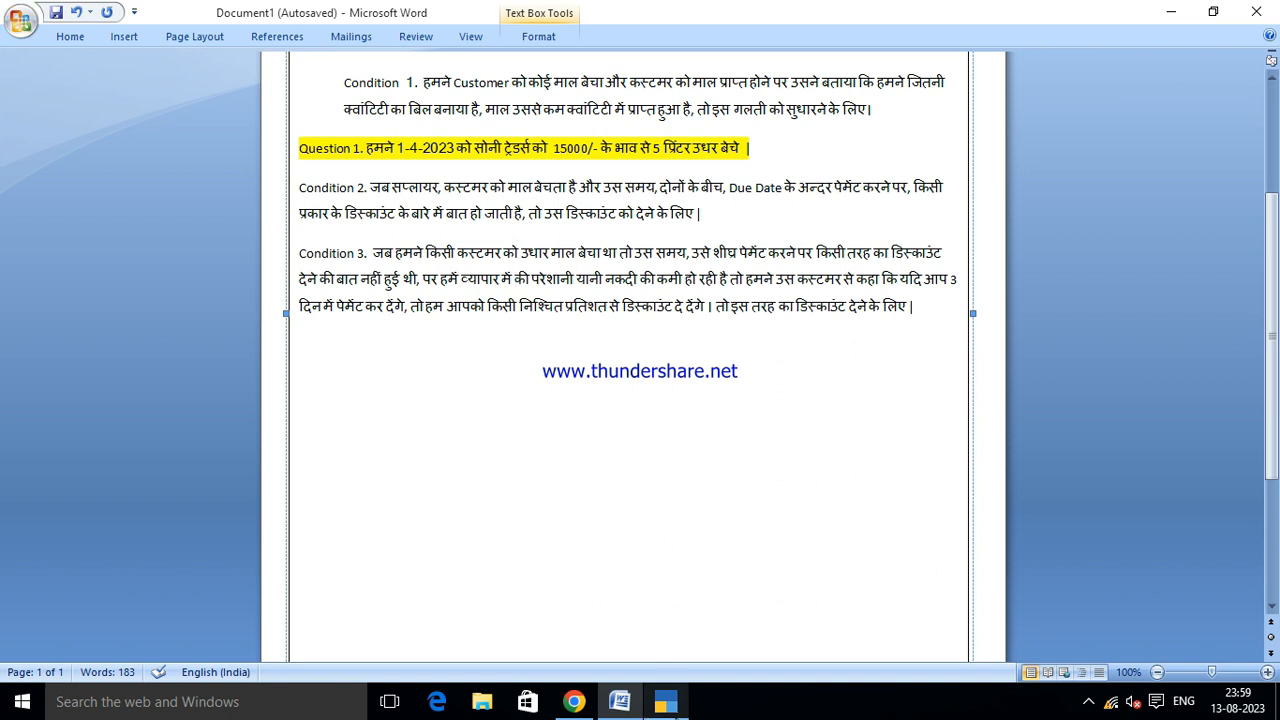
- Switch back to TallyPrime, leave the ledger report and open credit note entry
click(670, 708)
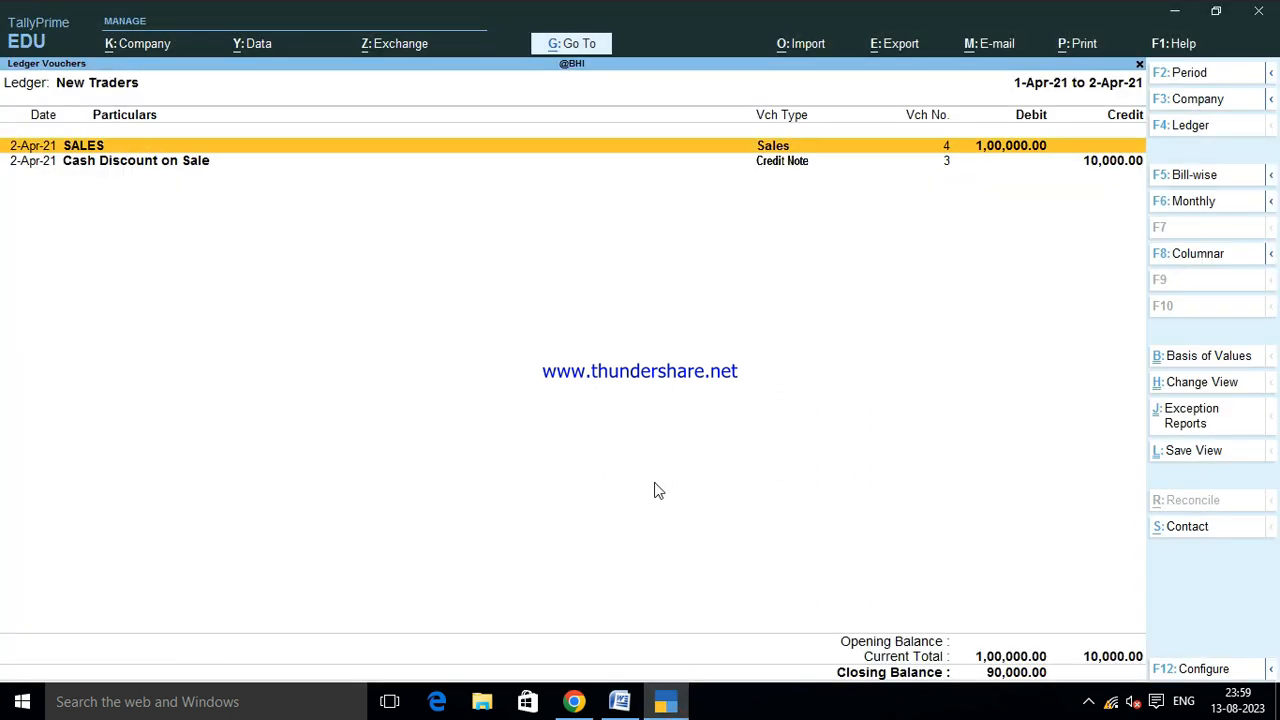
key(Escape)
key(Escape)
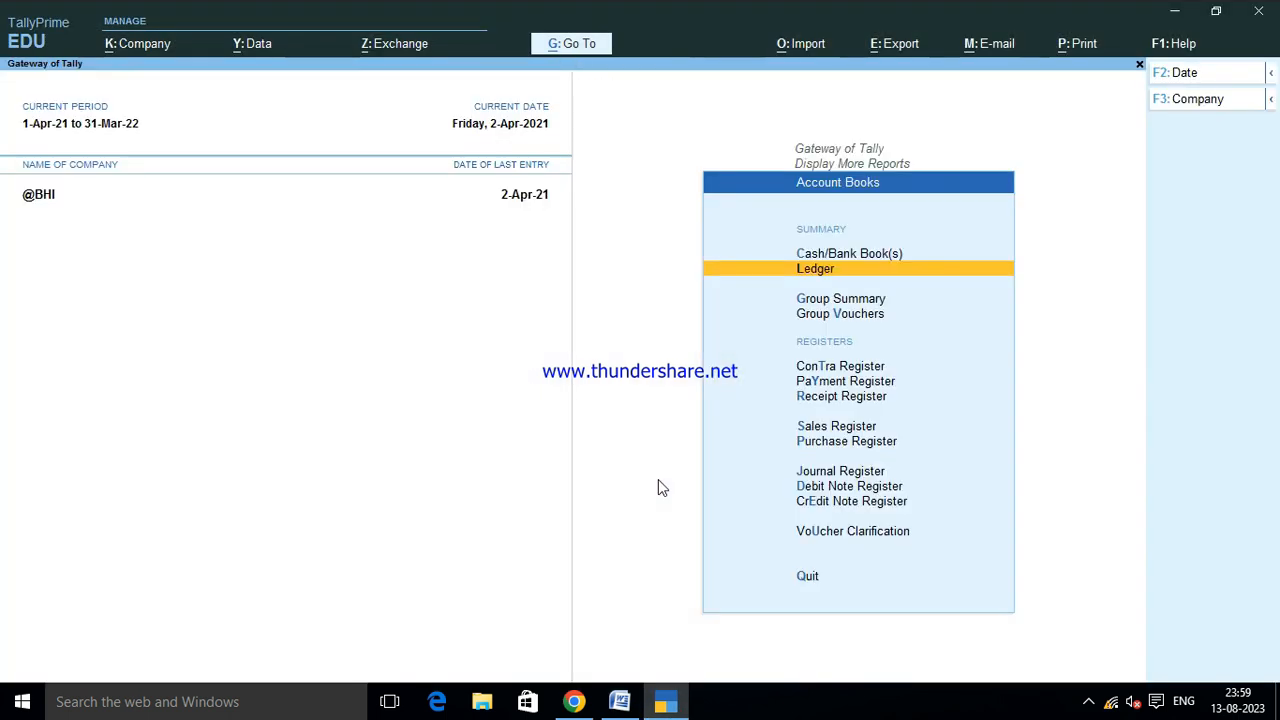
key(Escape)
key(Escape)
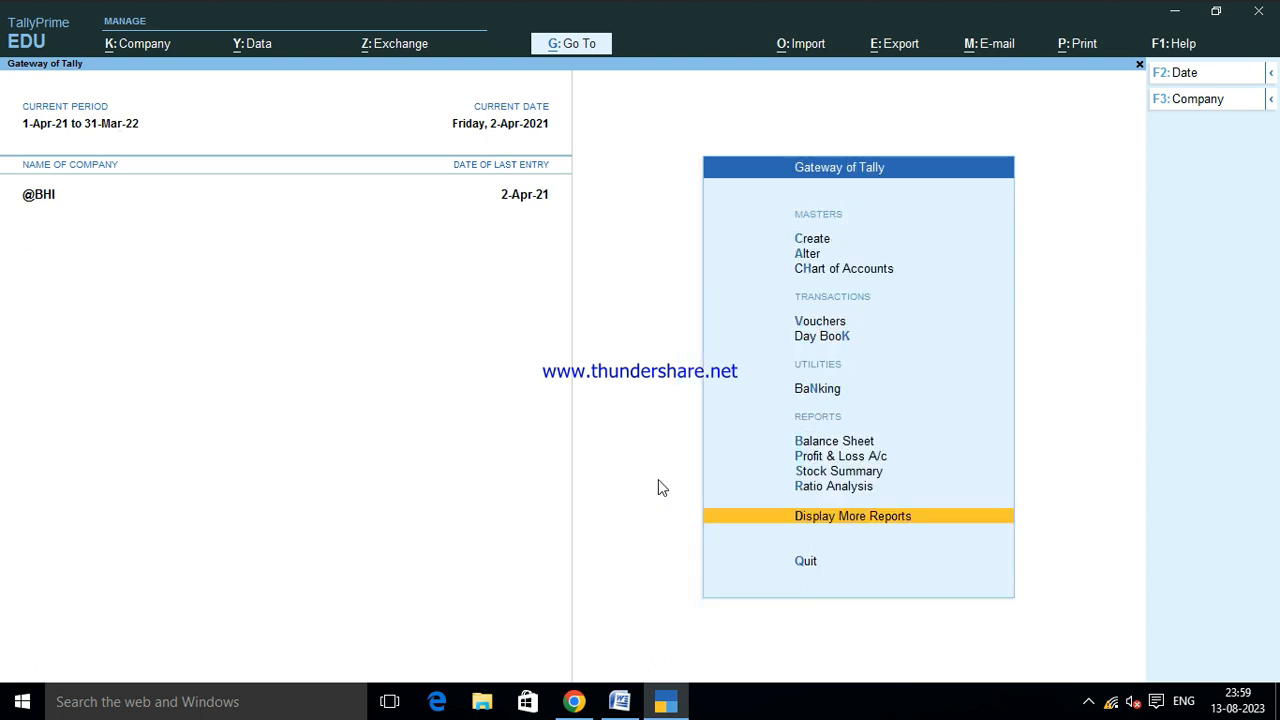
key(v)
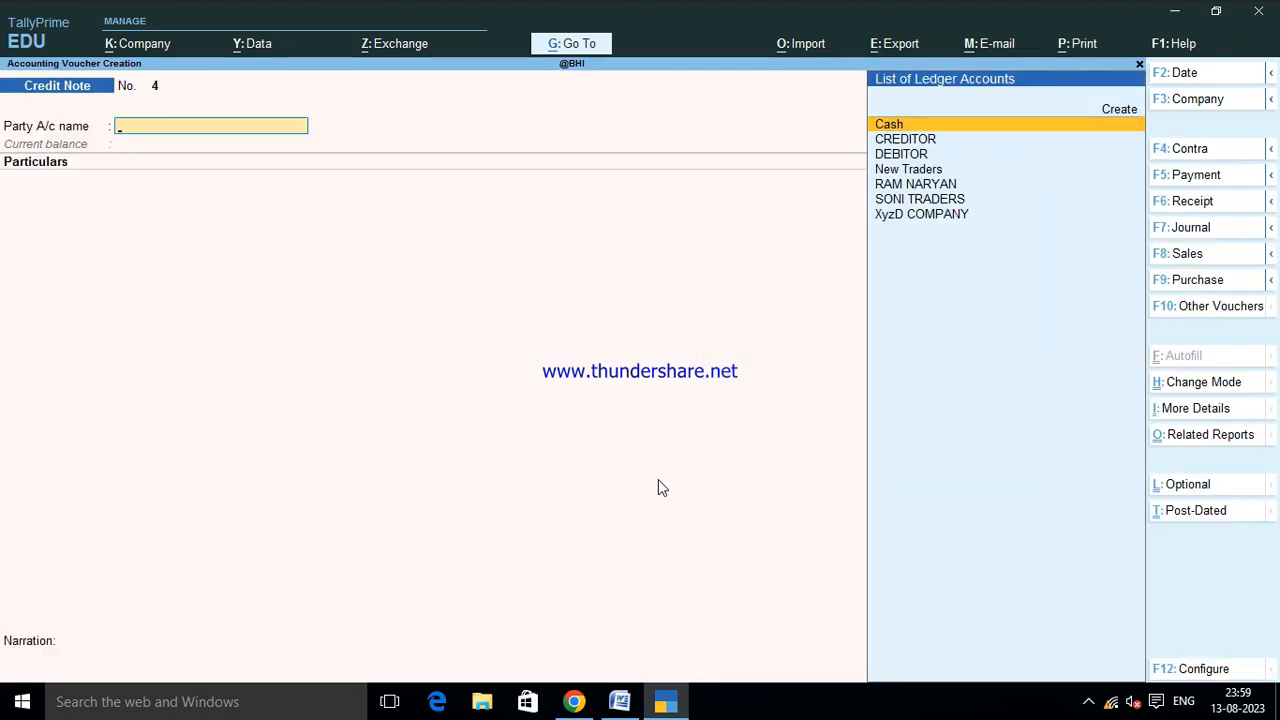
- Set New Traders as the credit note's party and choose Discount Allowance as the ledger under Particulars
key(Escape)
key(v)
key(Down)
key(Down)
key(Down)
key(Down)
key(Down)
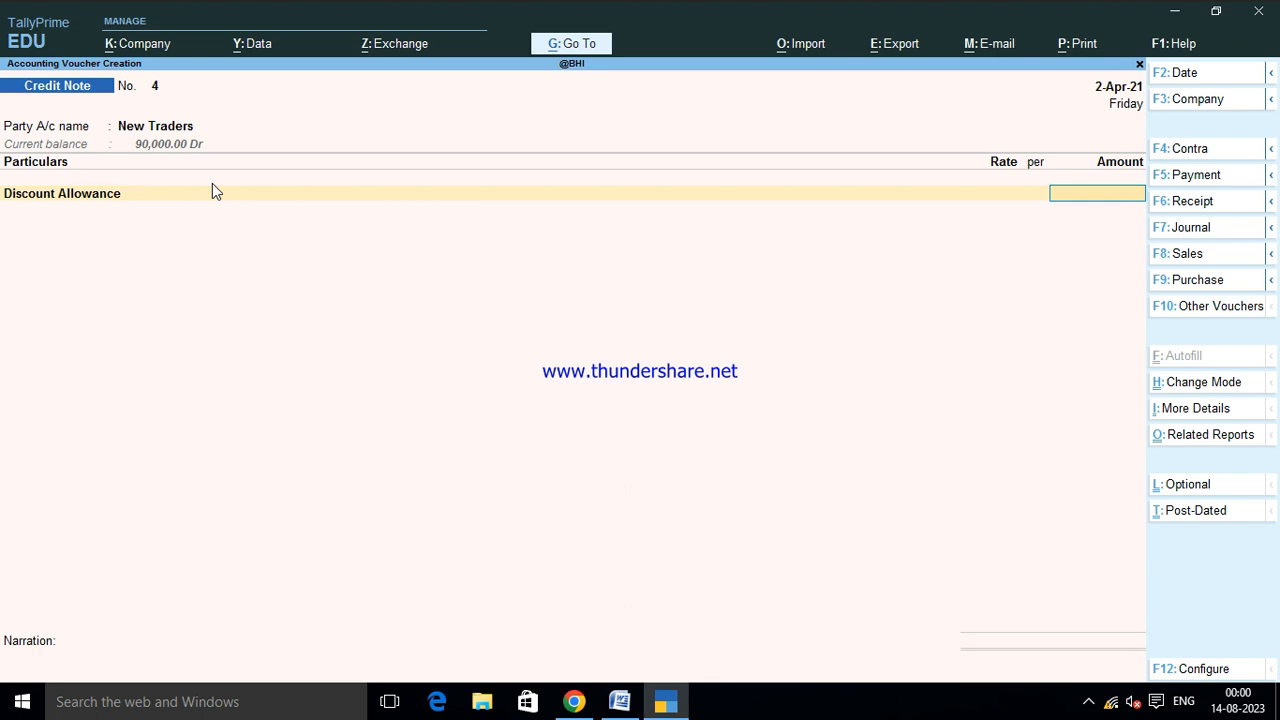
- Work out 5% of 90000 with the calculator and enter 4500 as the Discount Allowance amount
key(ctrl)
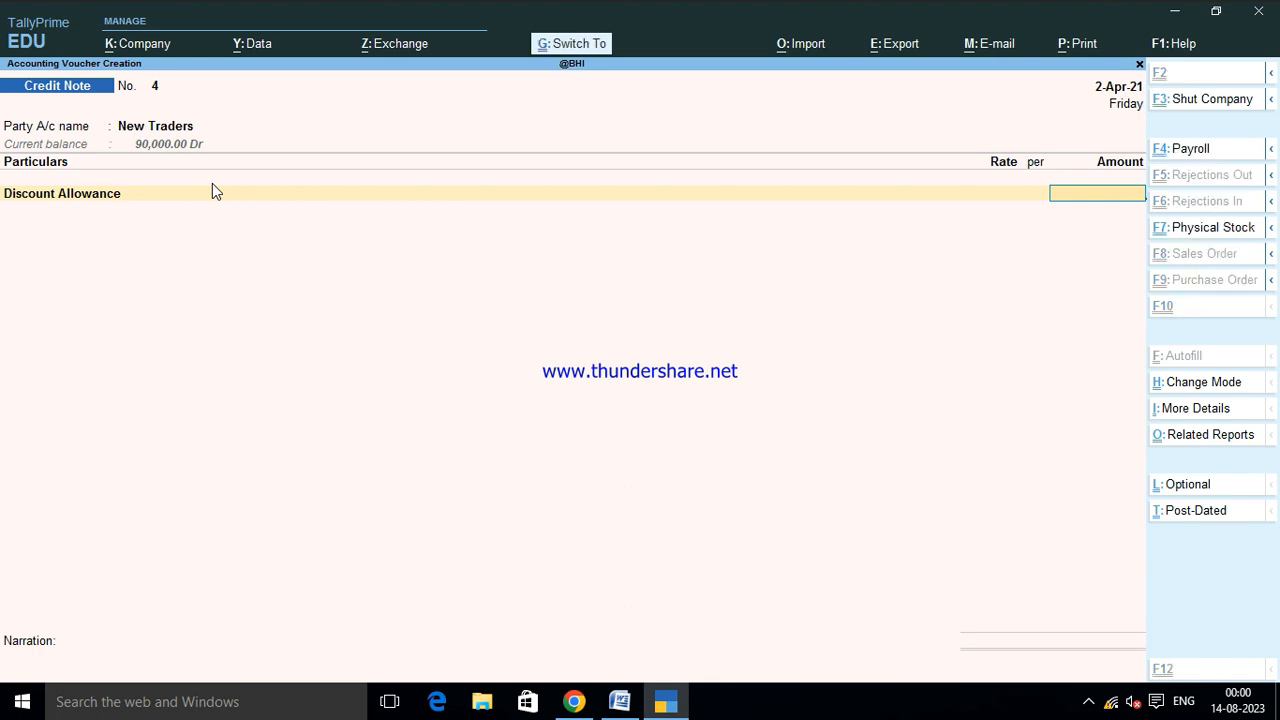
key(ctrl+n)
text(90000*5%)
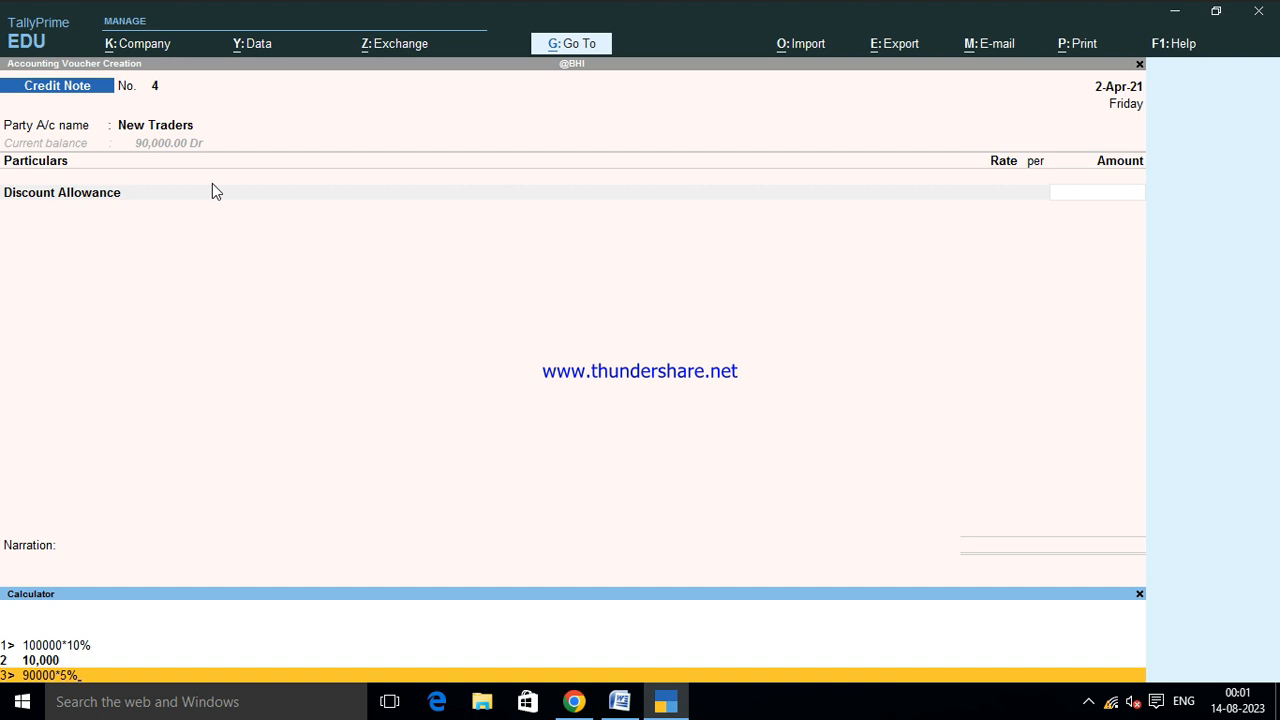
key(Return)
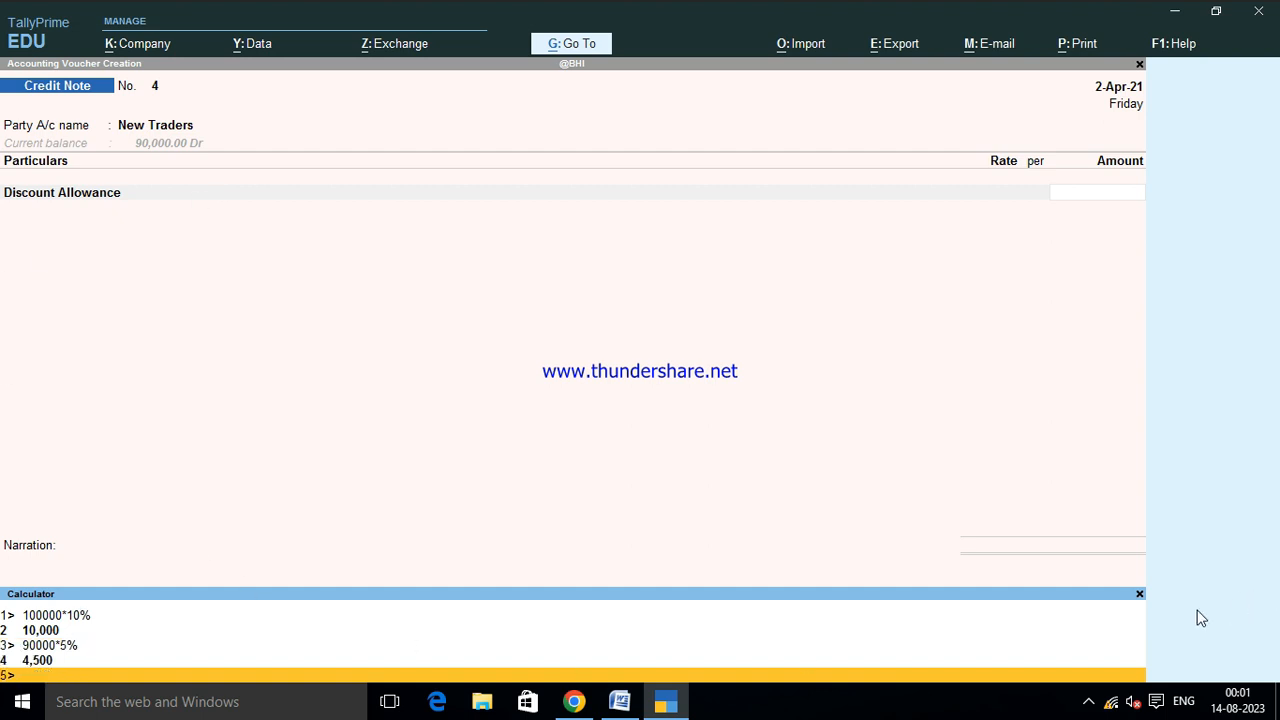
click(1139, 595)
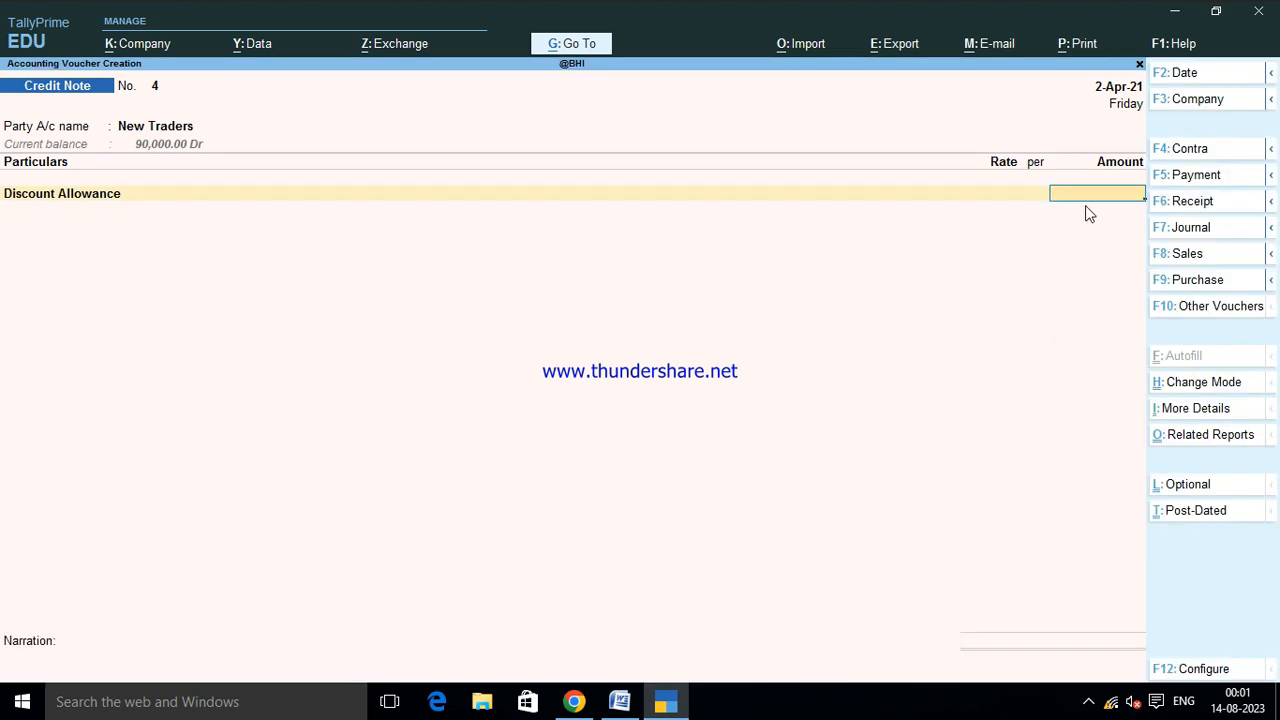
text(4500)
key(Return)
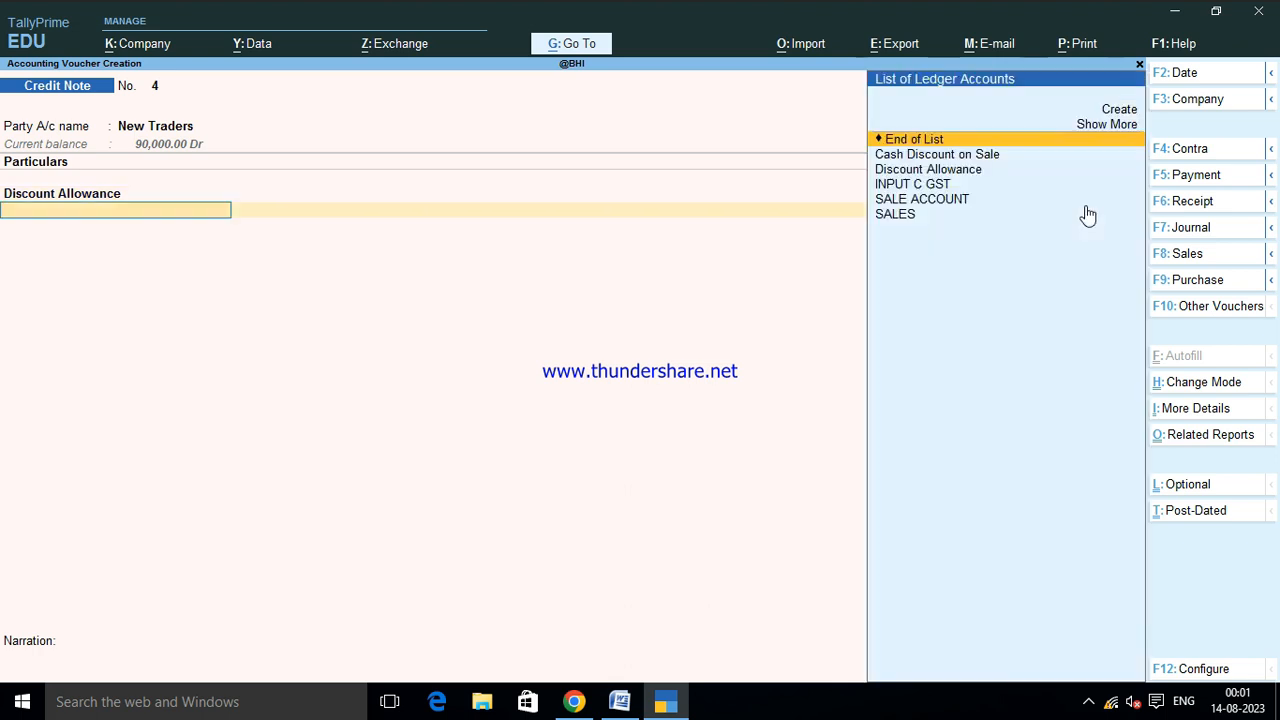
- Allocate the discount against New Traders' pending bill 4 and save the credit note with the narration "discount allo"
key(Return)
key(Return)
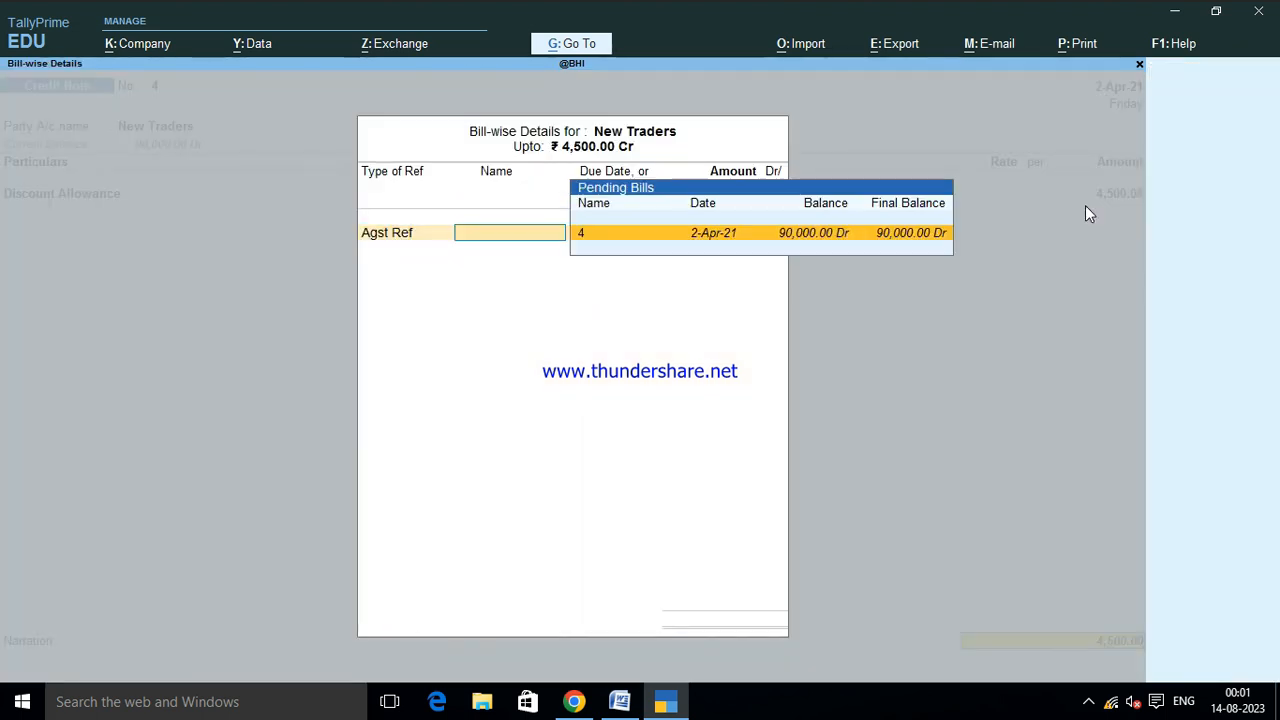
key(Return)
text(discount allo)
key(Return)
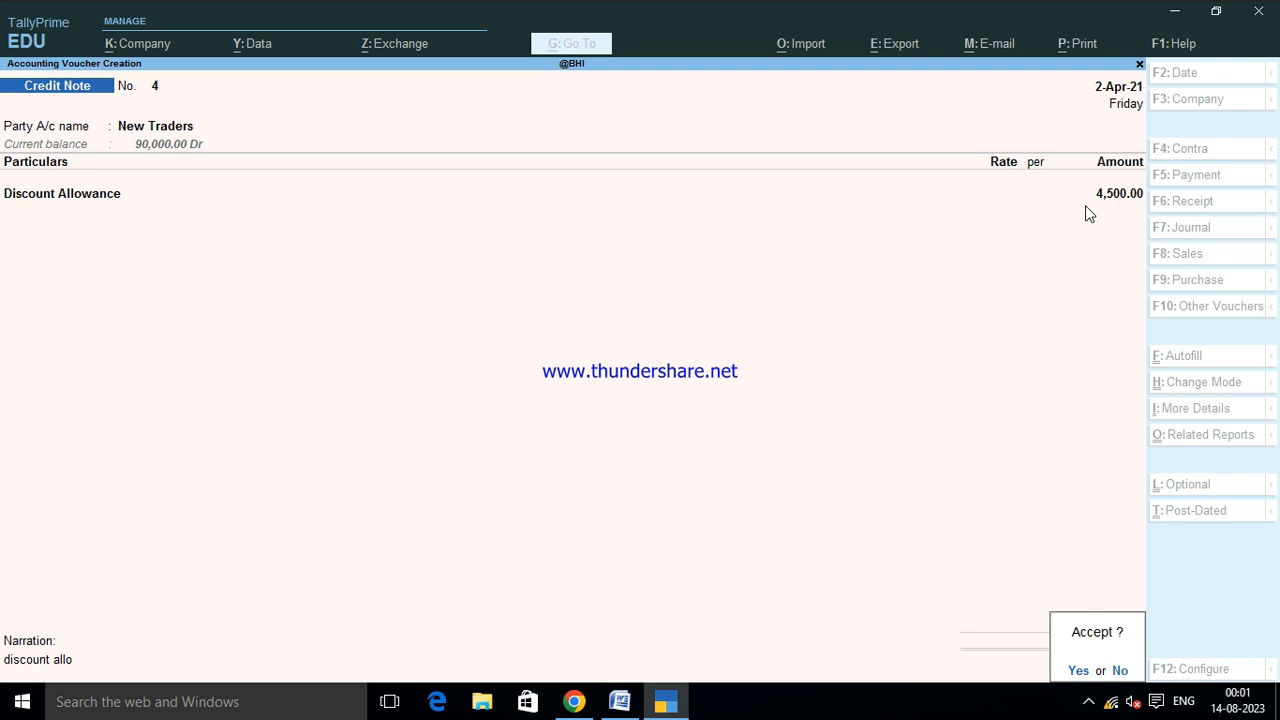
key(Return)
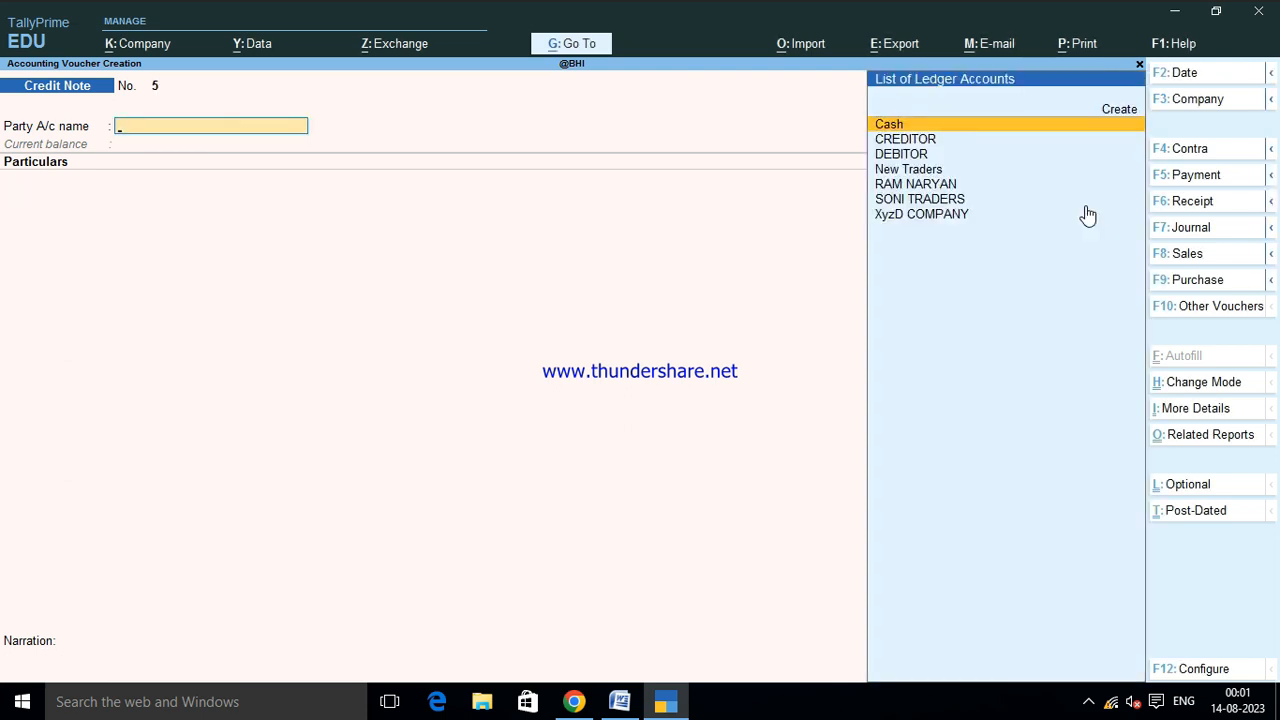
- Leave voucher entry, open the New Traders ledger vouchers and examine the Cash Discount on Sale and Discount Allowance entries
key(Escape)
key(Return)
text(dalt)
key(Down)
key(Down)
key(Down)
key(Down)
key(Down)
key(Return)
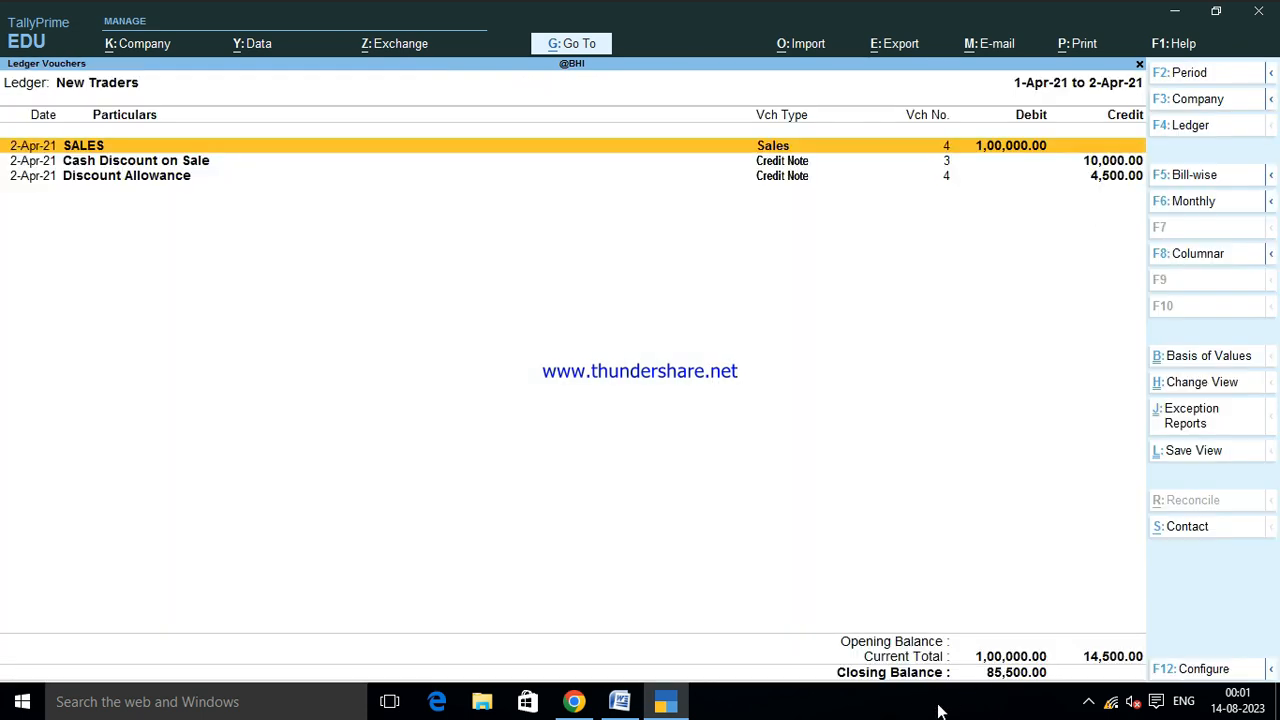
key(Down)
key(Down)
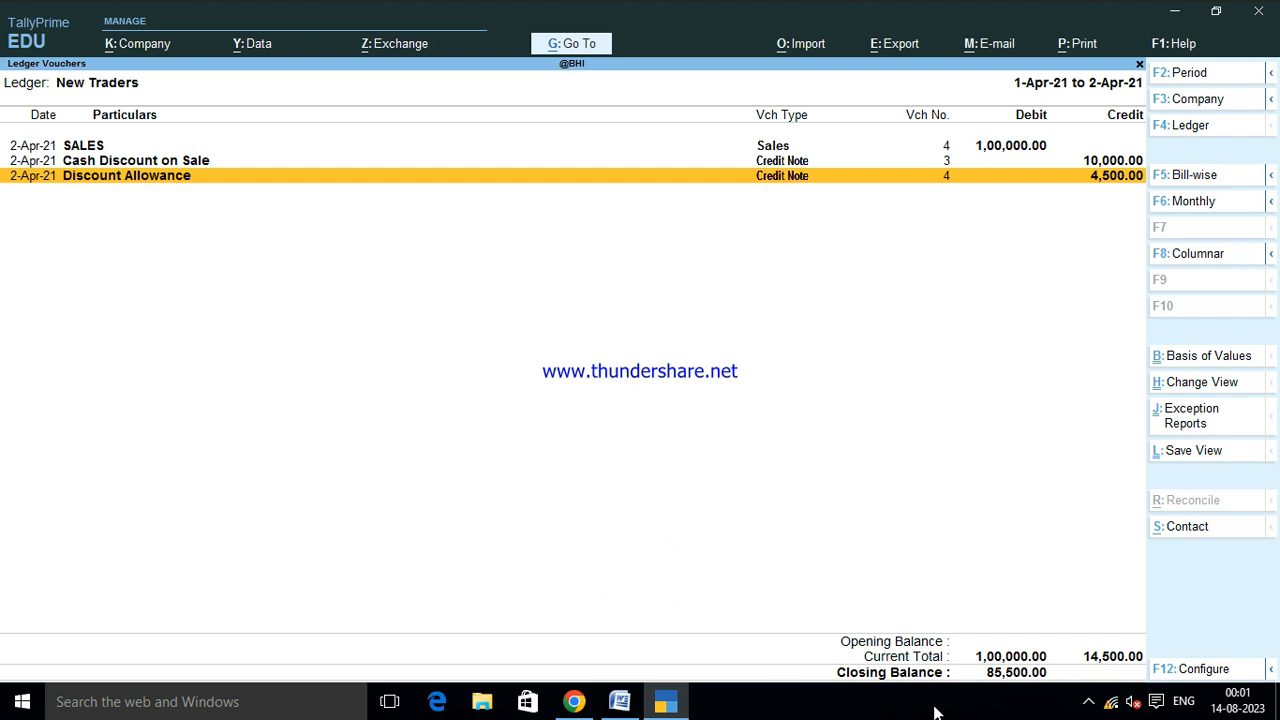
key(Up)
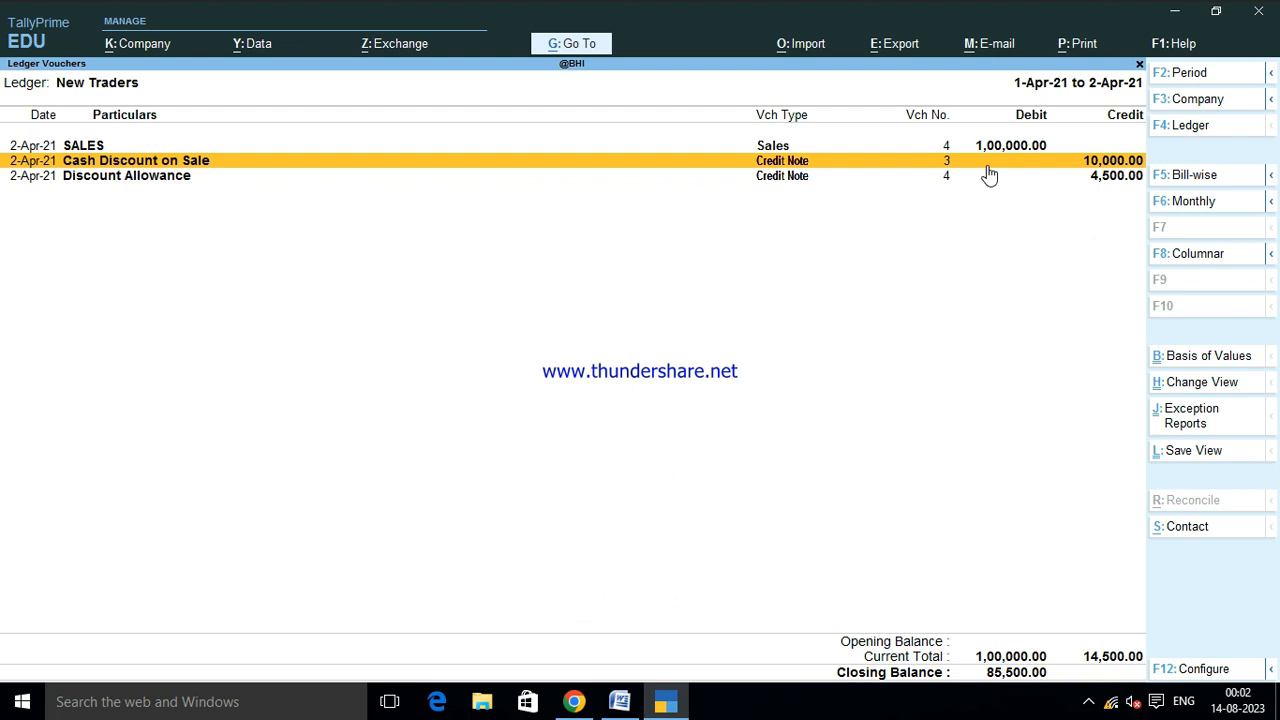
click(1114, 177)
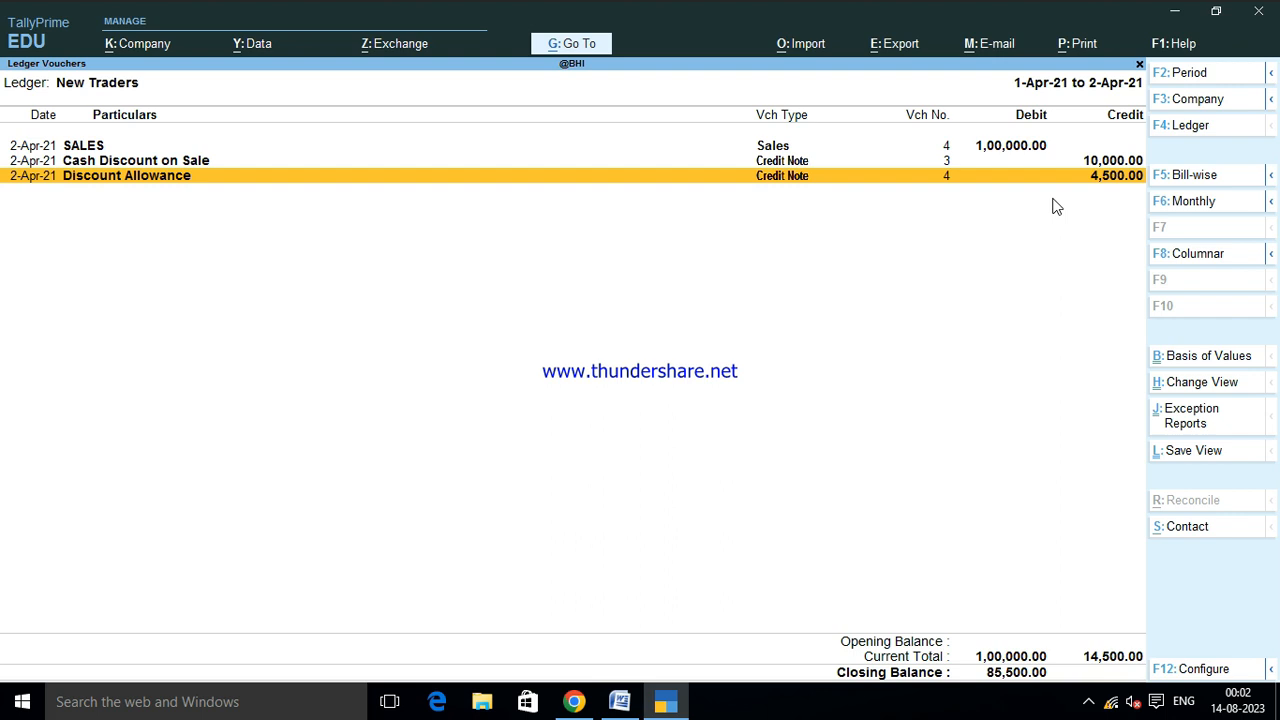